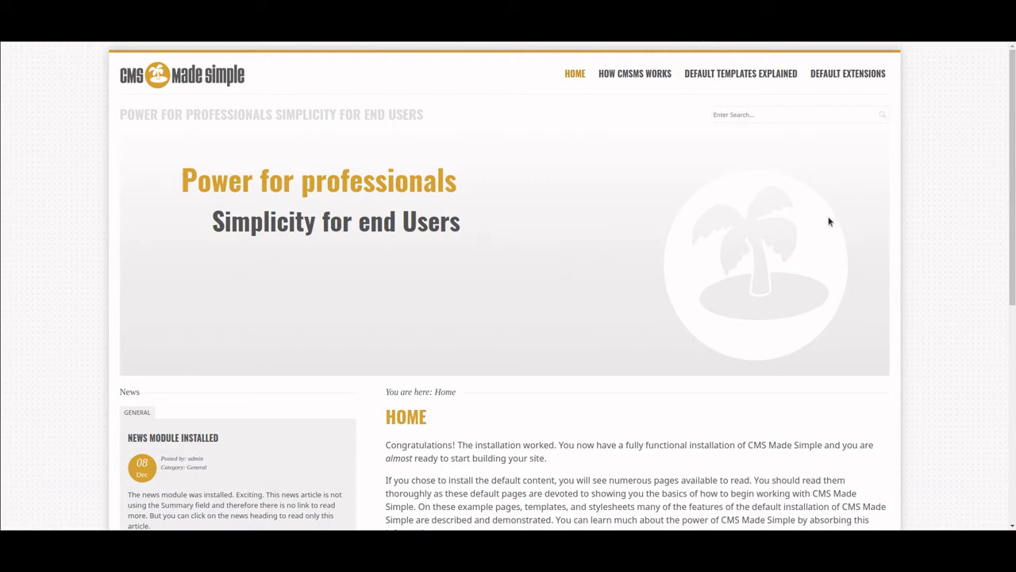
Scroll up and down through the demo site's front page.
{"action": "scroll", "coordinate": [971, 173], "scroll_direction": "down", "scroll_amount": 2}
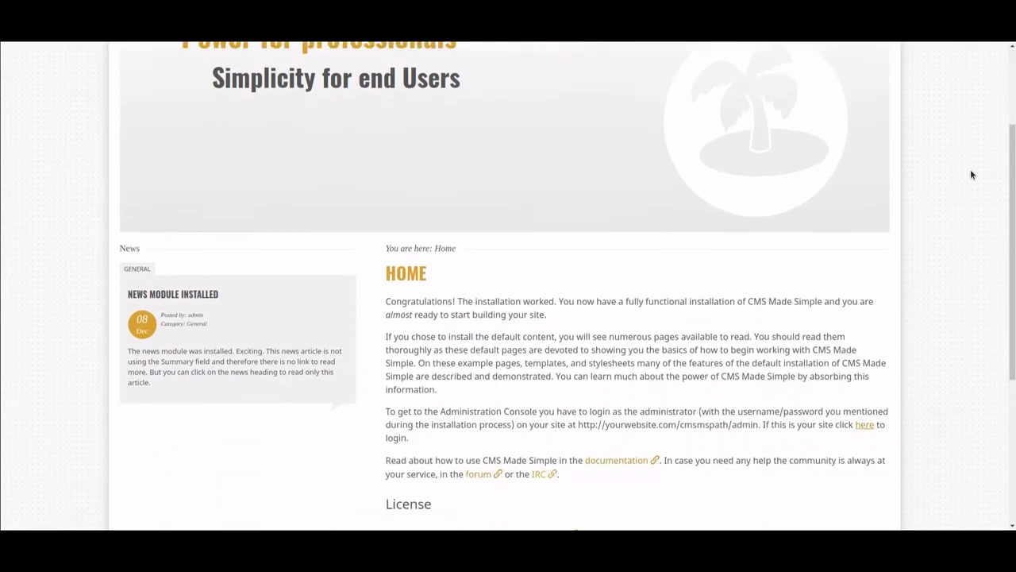
{"action": "scroll", "coordinate": [970, 175], "scroll_direction": "down", "scroll_amount": 2}
{"action": "scroll", "coordinate": [971, 174], "scroll_direction": "up", "scroll_amount": 2}
{"action": "scroll", "coordinate": [970, 175], "scroll_direction": "up", "scroll_amount": 2}
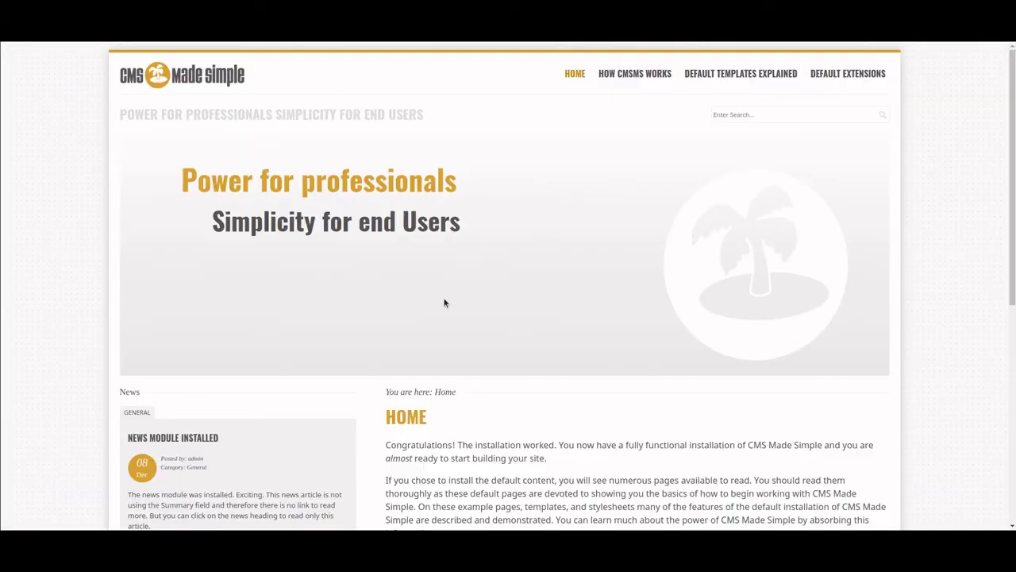
{"action": "scroll", "coordinate": [758, 290], "scroll_direction": "down", "scroll_amount": 2}
{"action": "scroll", "coordinate": [766, 282], "scroll_direction": "down", "scroll_amount": 1}
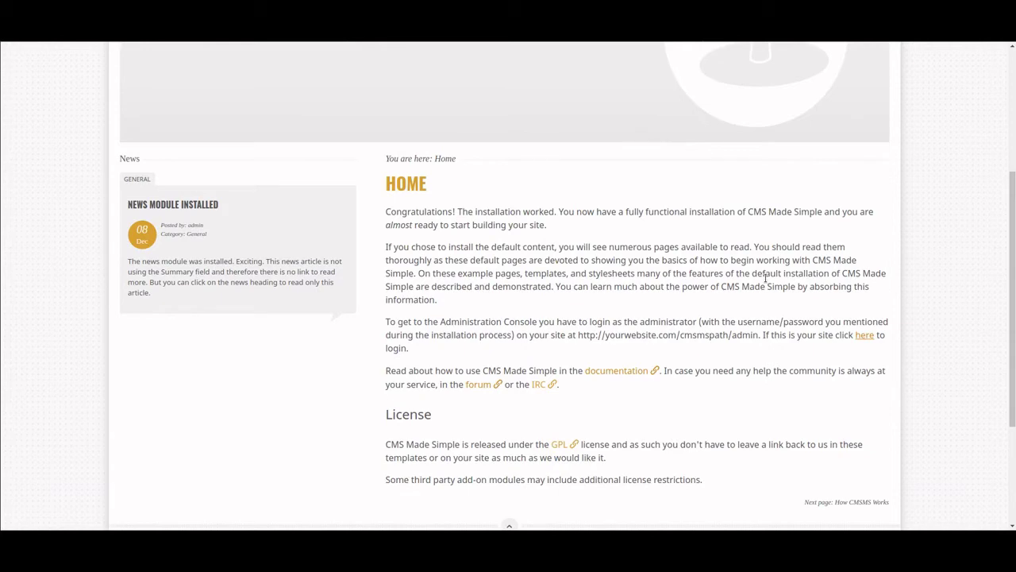
{"action": "scroll", "coordinate": [765, 277], "scroll_direction": "down", "scroll_amount": 2}
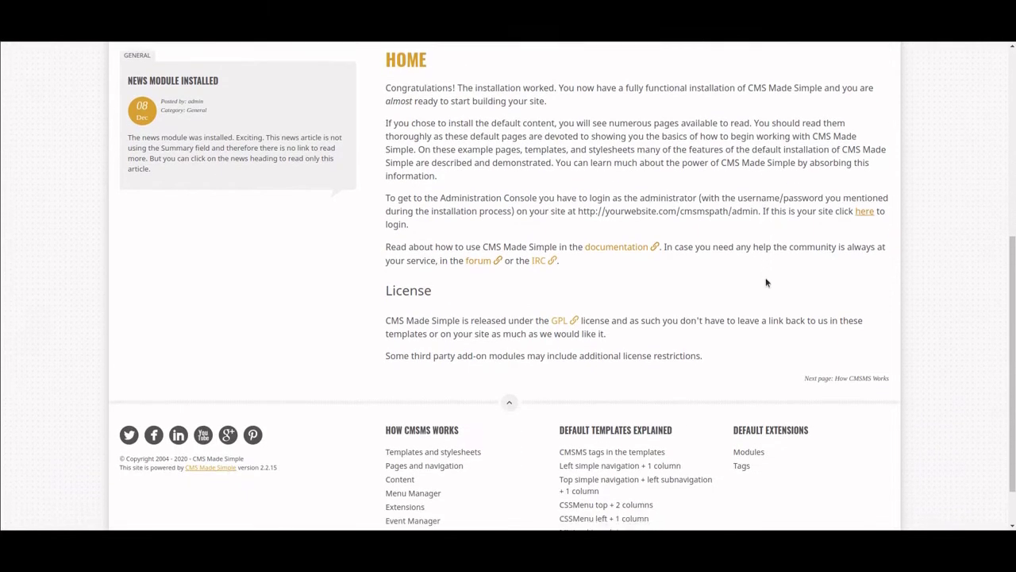
{"action": "scroll", "coordinate": [765, 277], "scroll_direction": "down", "scroll_amount": 1}
{"action": "scroll", "coordinate": [766, 277], "scroll_direction": "up", "scroll_amount": 2}
{"action": "scroll", "coordinate": [766, 282], "scroll_direction": "up", "scroll_amount": 1}
{"action": "scroll", "coordinate": [765, 282], "scroll_direction": "up", "scroll_amount": 2}
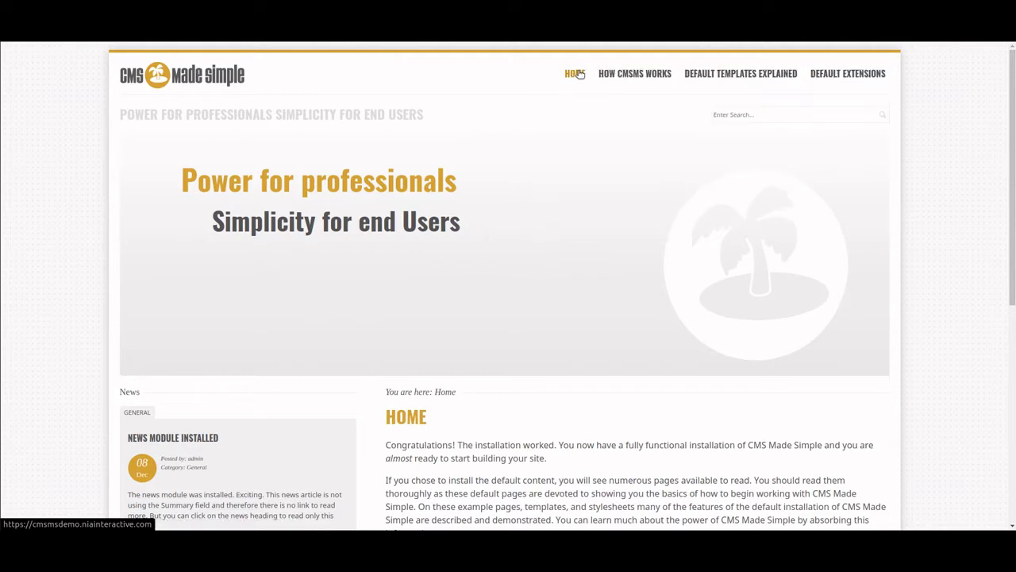
{"action": "mouse_move", "coordinate": [635, 73]}
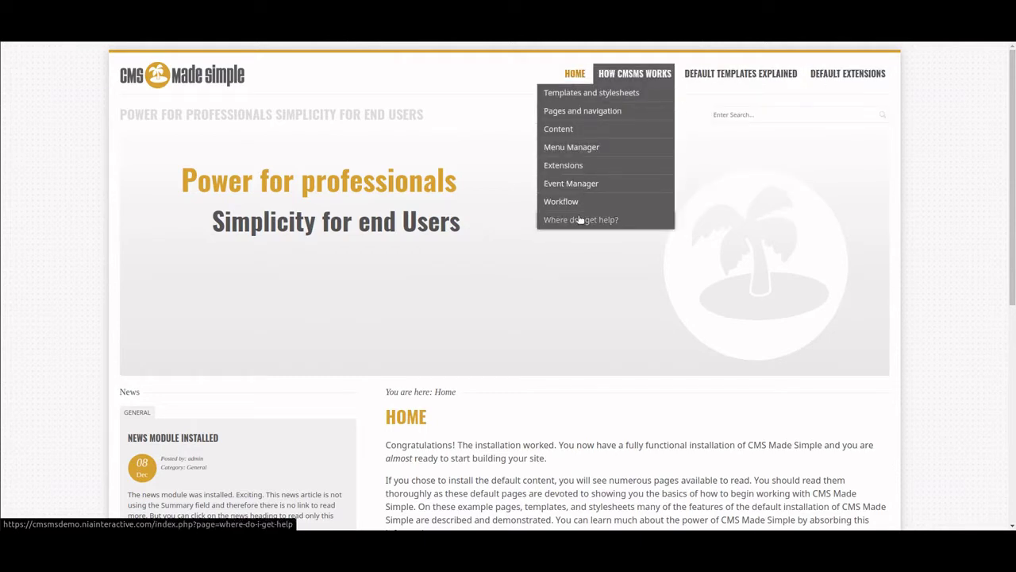
Visit How CMSMS Works, Default Templates Explained and Default Extensions, then return Home.
{"action": "left_click", "coordinate": [640, 73]}
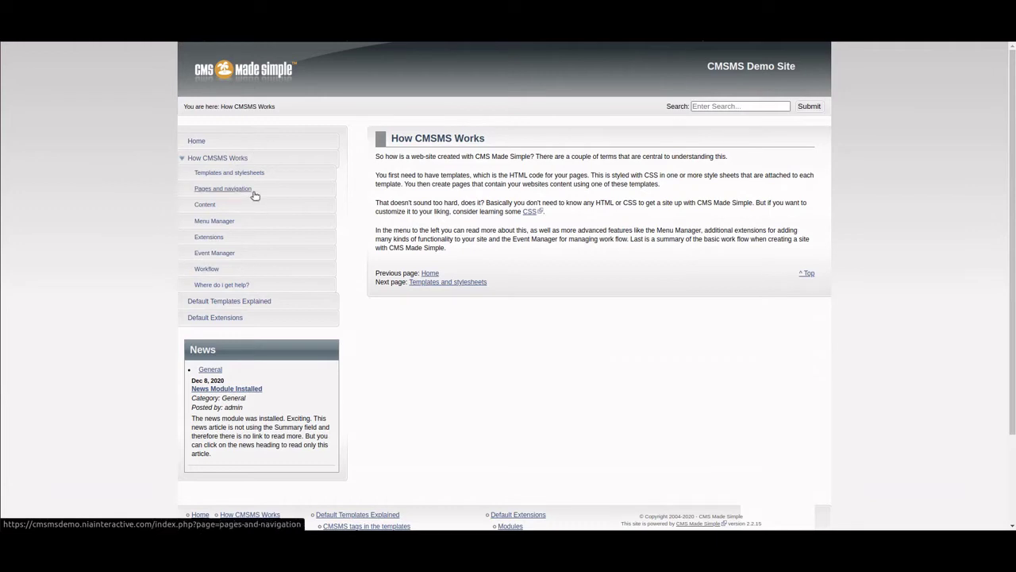
{"action": "left_click", "coordinate": [225, 306]}
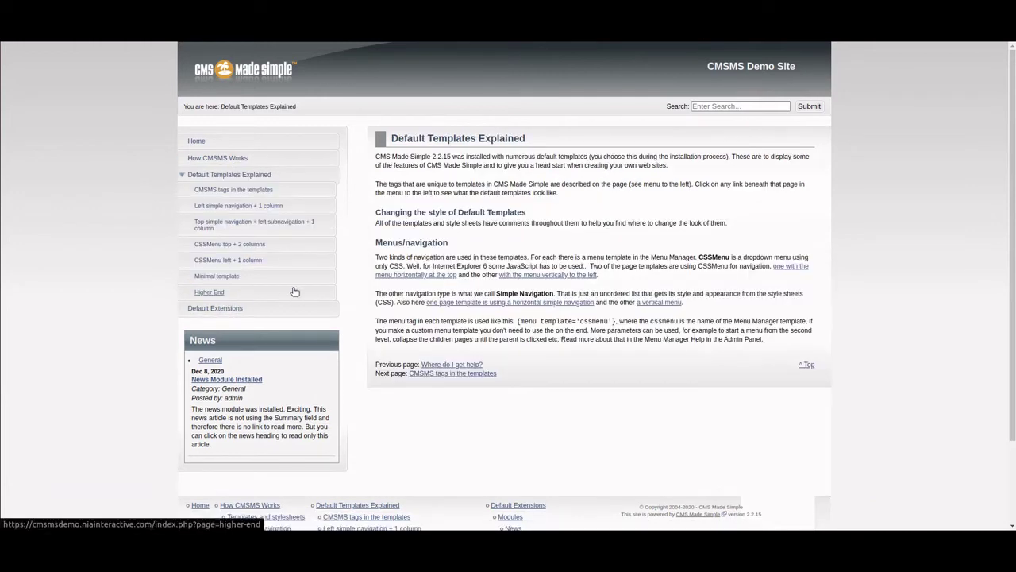
{"action": "left_click", "coordinate": [235, 310]}
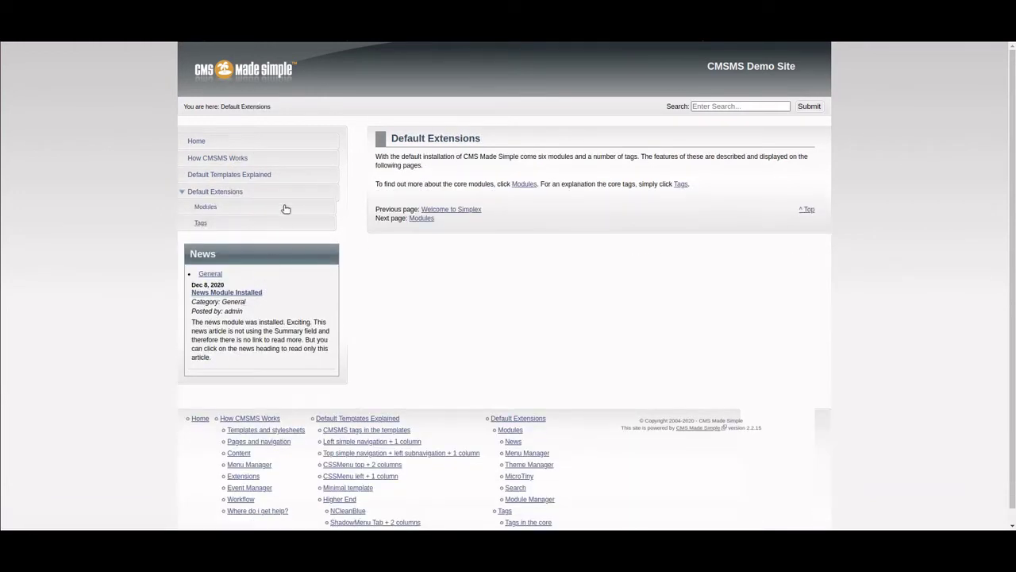
{"action": "left_click", "coordinate": [203, 138]}
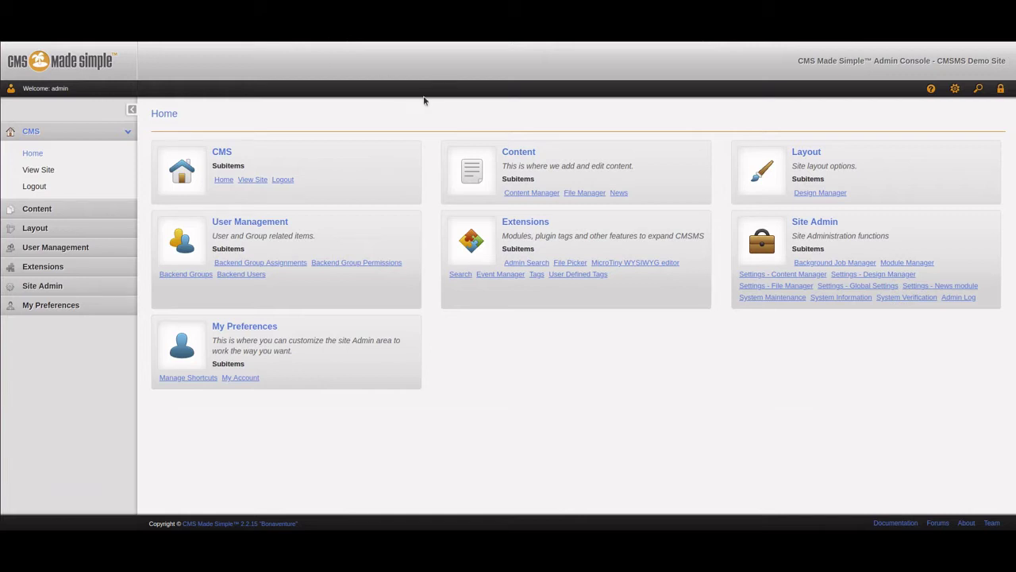
Open Content Manager and expand Default Extensions and Default Templates Explained to show their subpages.
{"action": "left_click", "coordinate": [520, 153]}
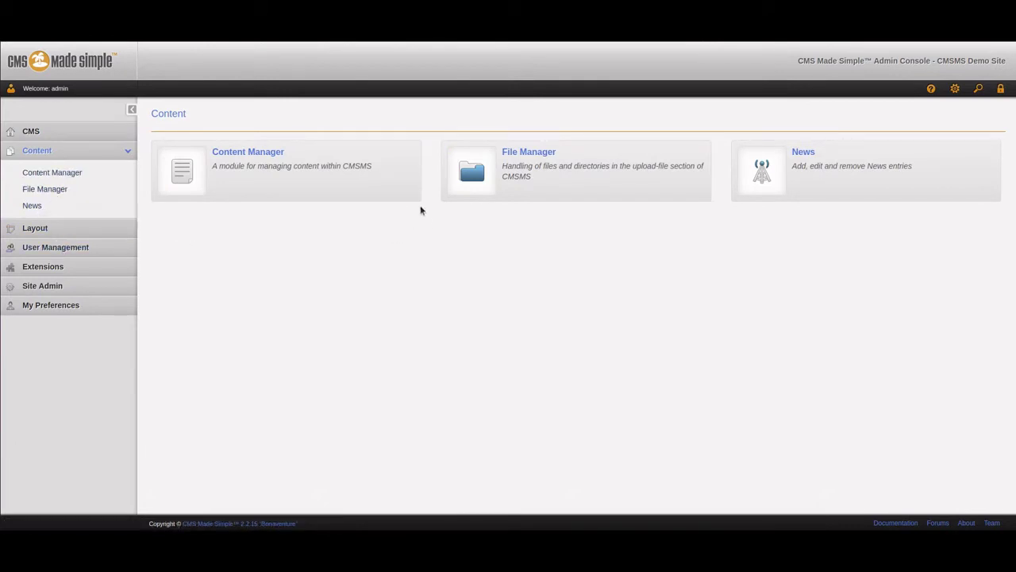
{"action": "left_click", "coordinate": [262, 155]}
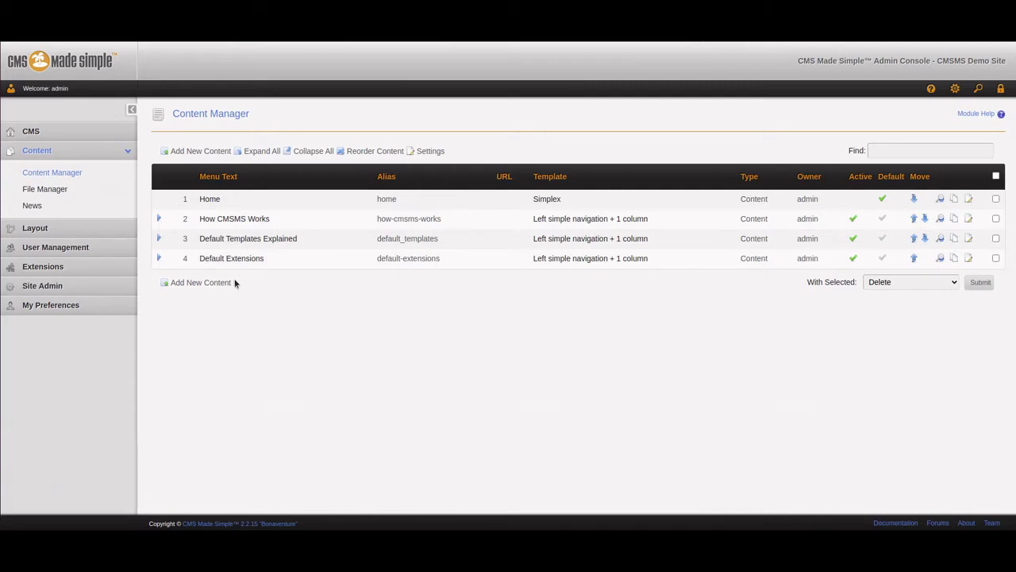
{"action": "left_click", "coordinate": [159, 258]}
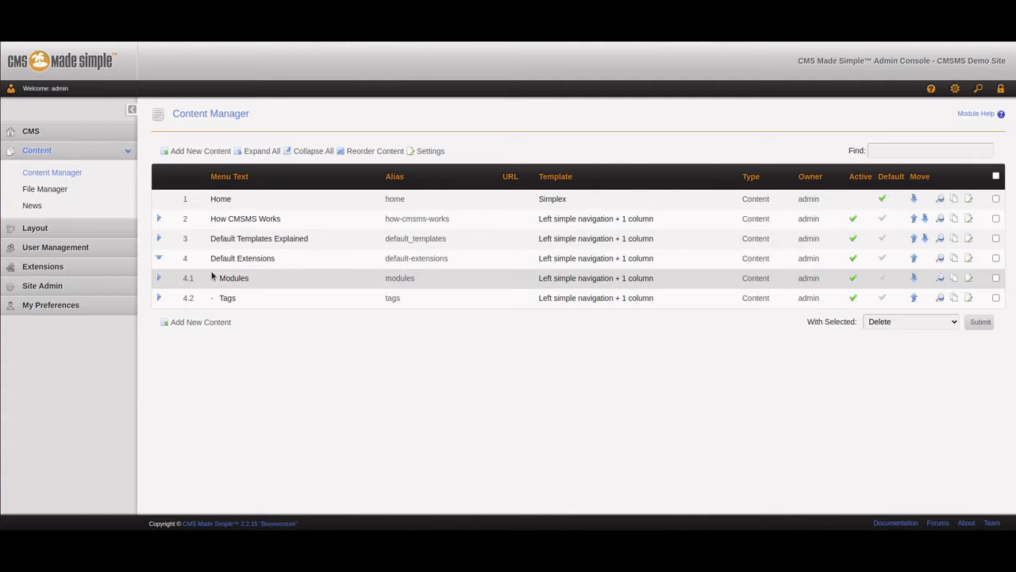
{"action": "left_click", "coordinate": [157, 239]}
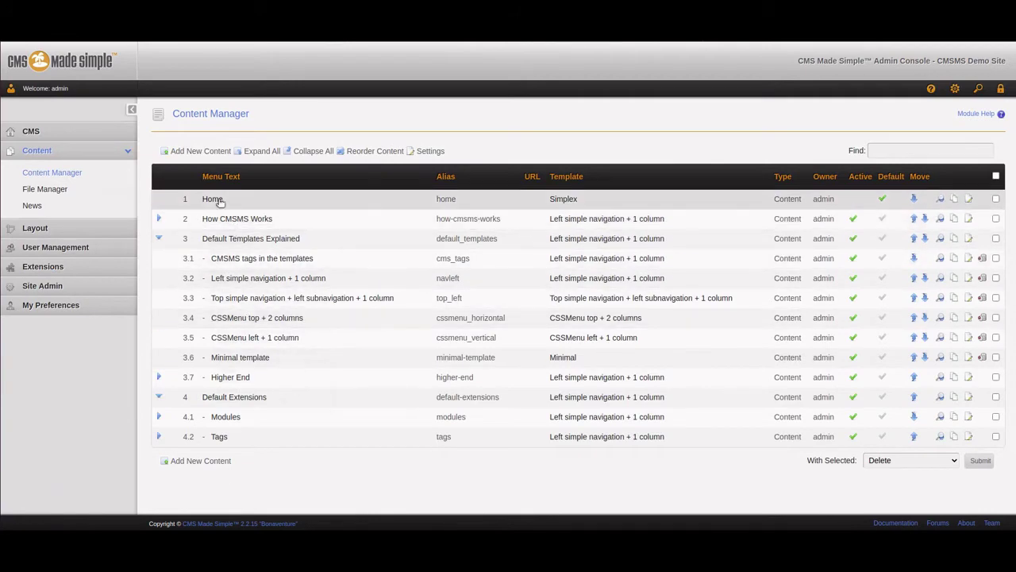
Open the Home page for editing and enlarge the TinyMCE editor area.
{"action": "left_click", "coordinate": [214, 199]}
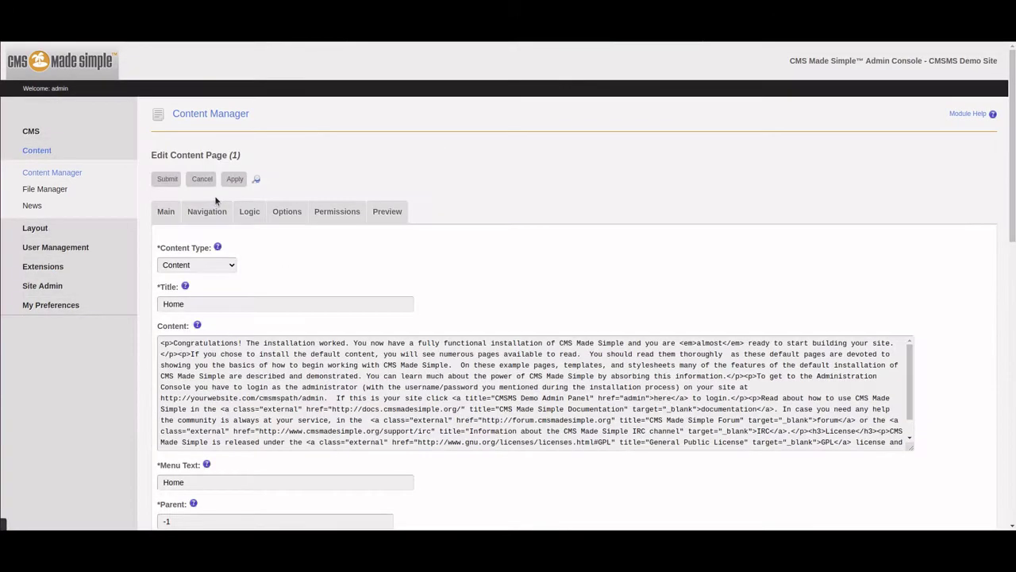
{"action": "scroll", "coordinate": [798, 209], "scroll_direction": "down", "scroll_amount": 1}
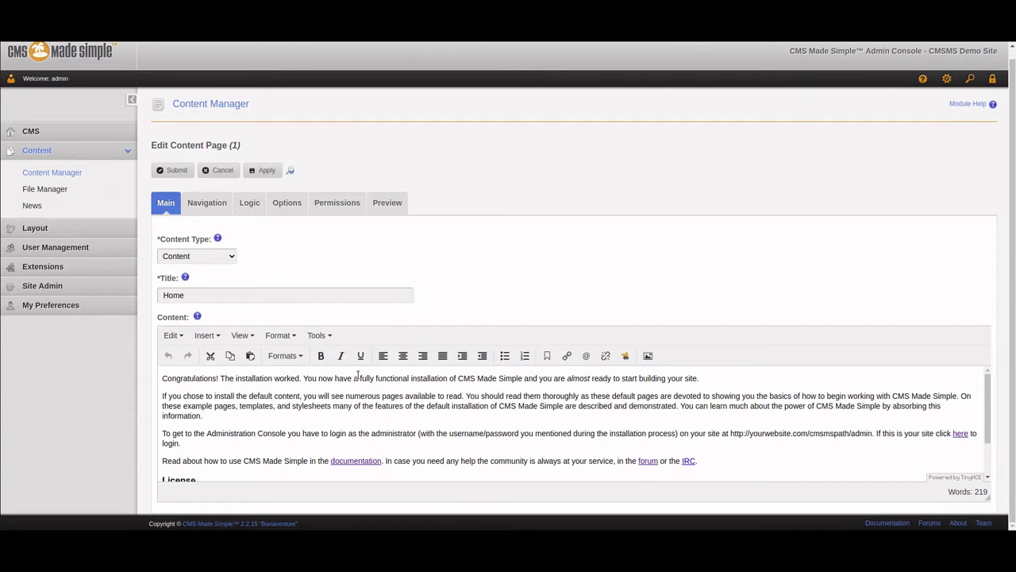
{"action": "left_click_drag", "start_coordinate": [988, 492], "coordinate": [988, 548]}
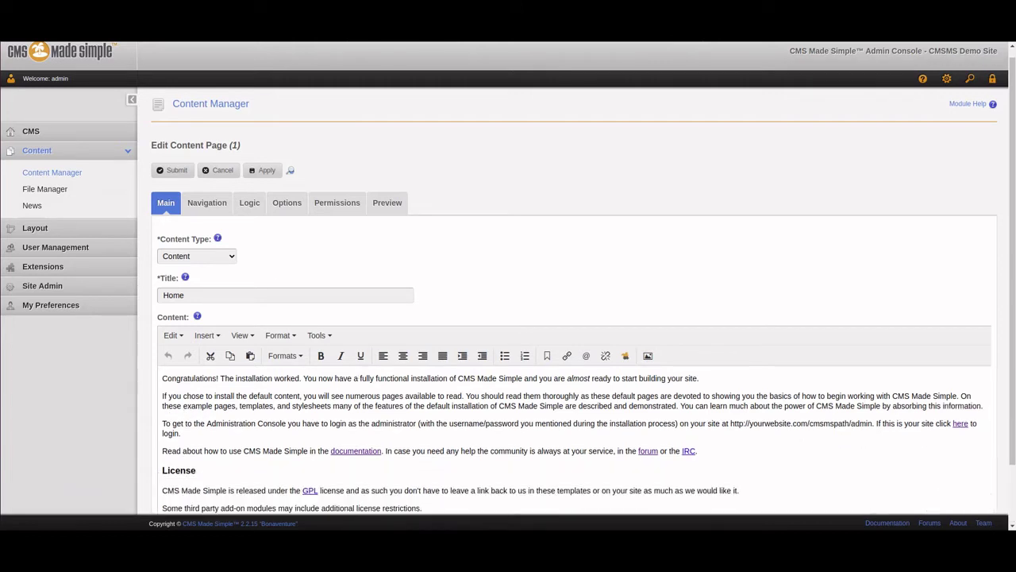
{"action": "scroll", "coordinate": [991, 334], "scroll_direction": "down", "scroll_amount": 1}
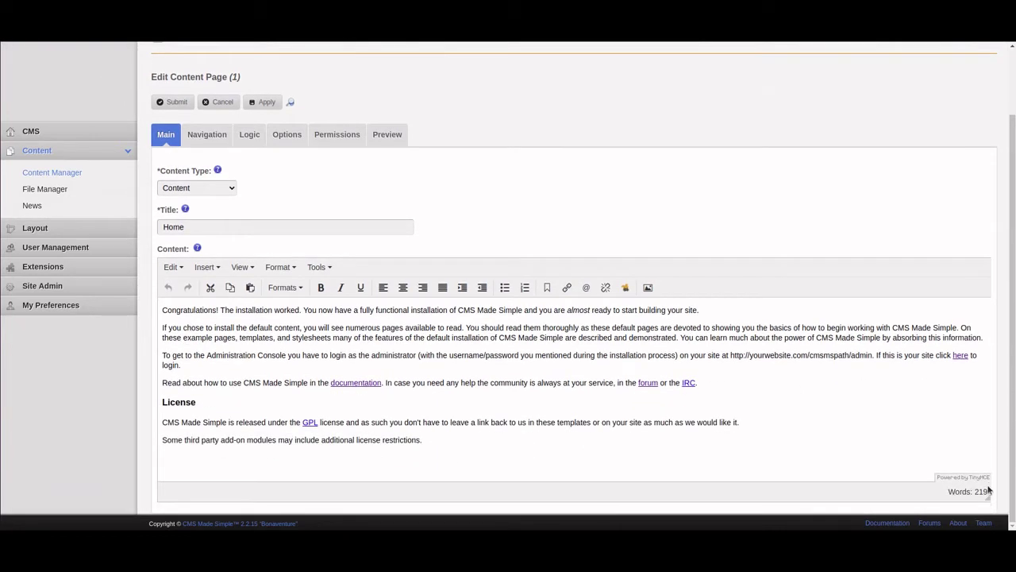
{"action": "left_click_drag", "start_coordinate": [985, 493], "coordinate": [986, 548]}
{"action": "scroll", "coordinate": [969, 215], "scroll_direction": "down", "scroll_amount": 1}
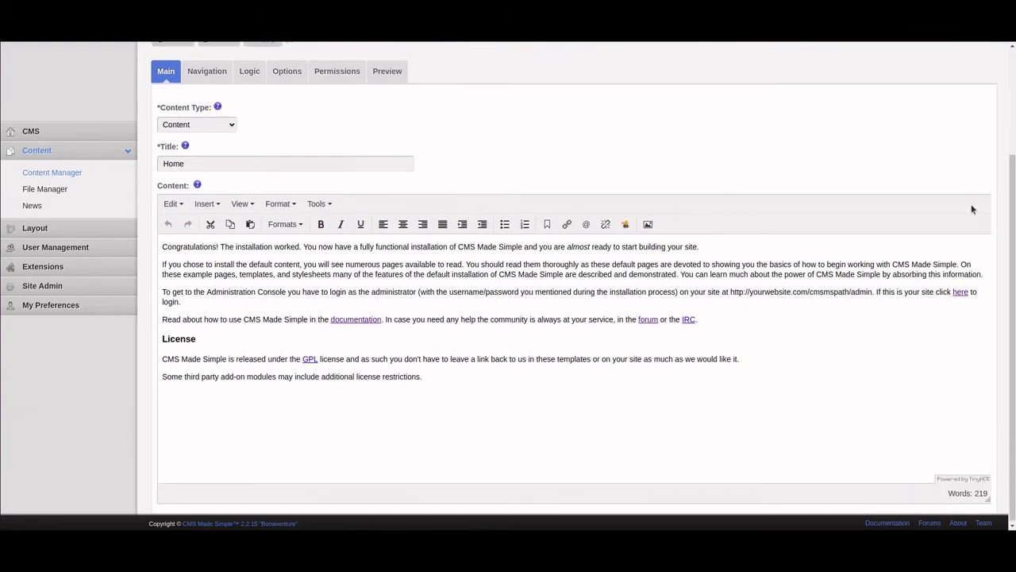
Make the word 'you' bold in the community help sentence.
{"action": "double_click", "coordinate": [416, 317]}
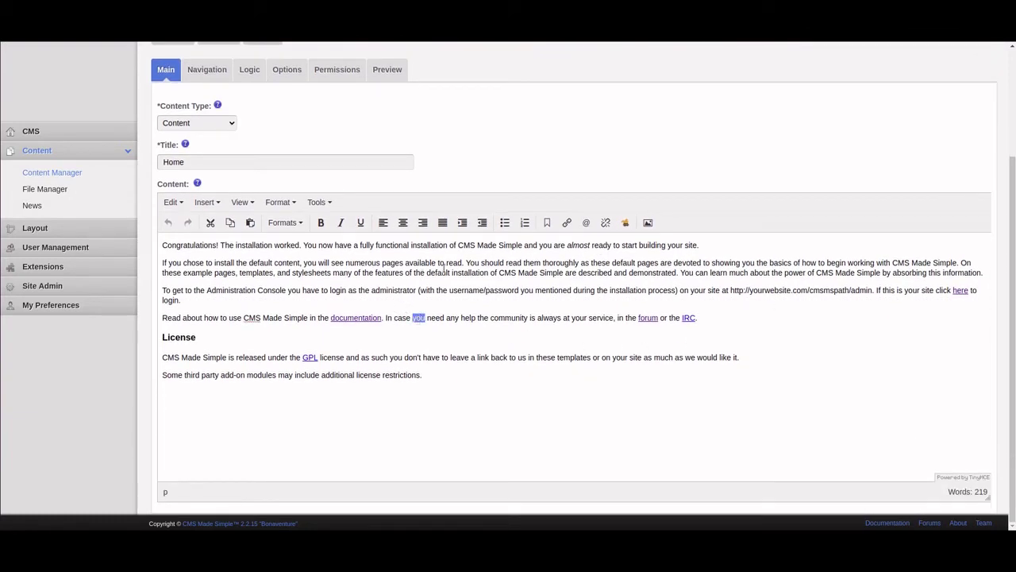
{"action": "left_click", "coordinate": [321, 222]}
{"action": "scroll", "coordinate": [403, 305], "scroll_direction": "up", "scroll_amount": 1}
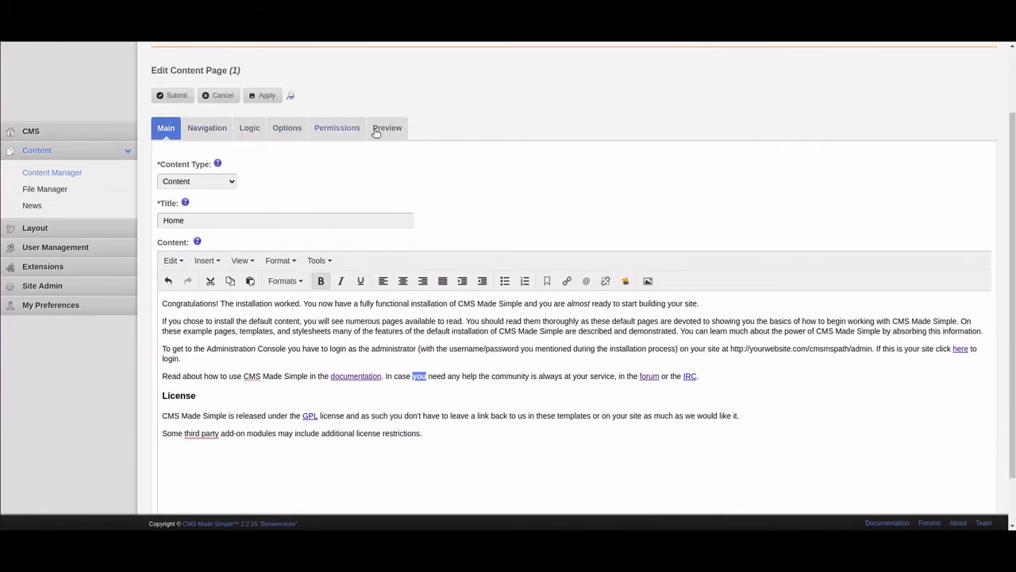
Review the Home page's navigation and metadata settings, keeping its parent as None.
{"action": "left_click", "coordinate": [204, 135]}
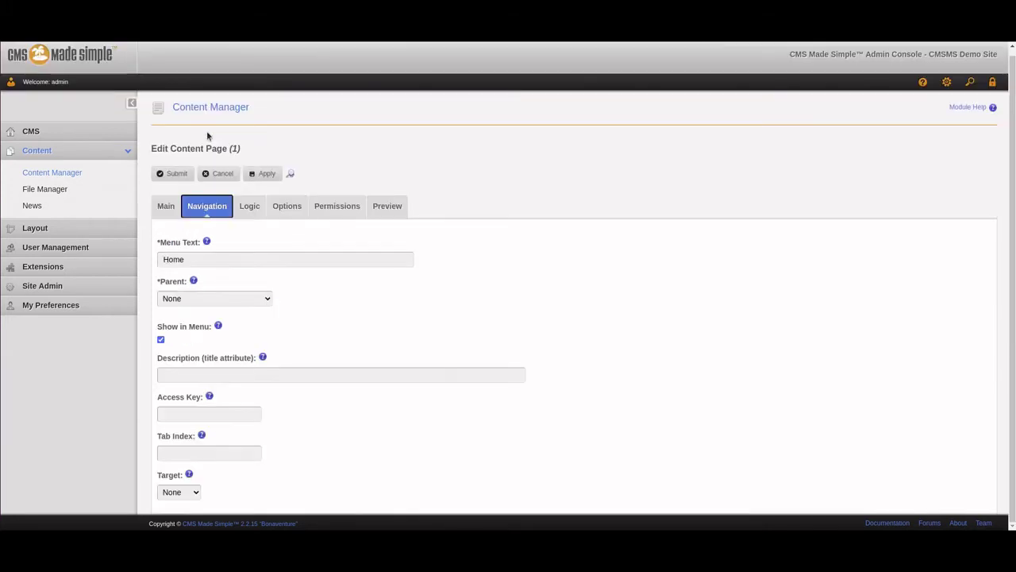
{"action": "left_click", "coordinate": [255, 299]}
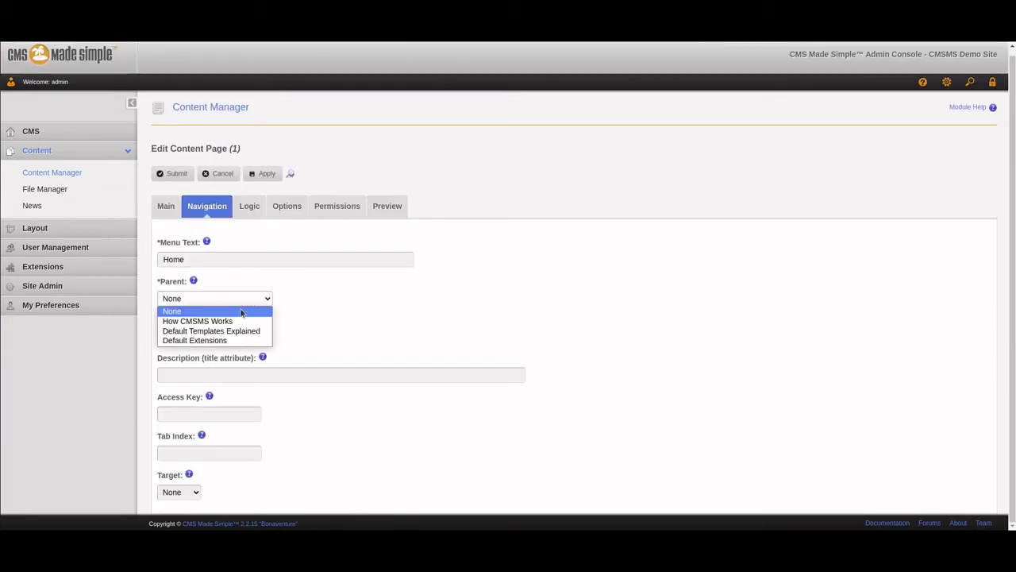
{"action": "left_click", "coordinate": [284, 281]}
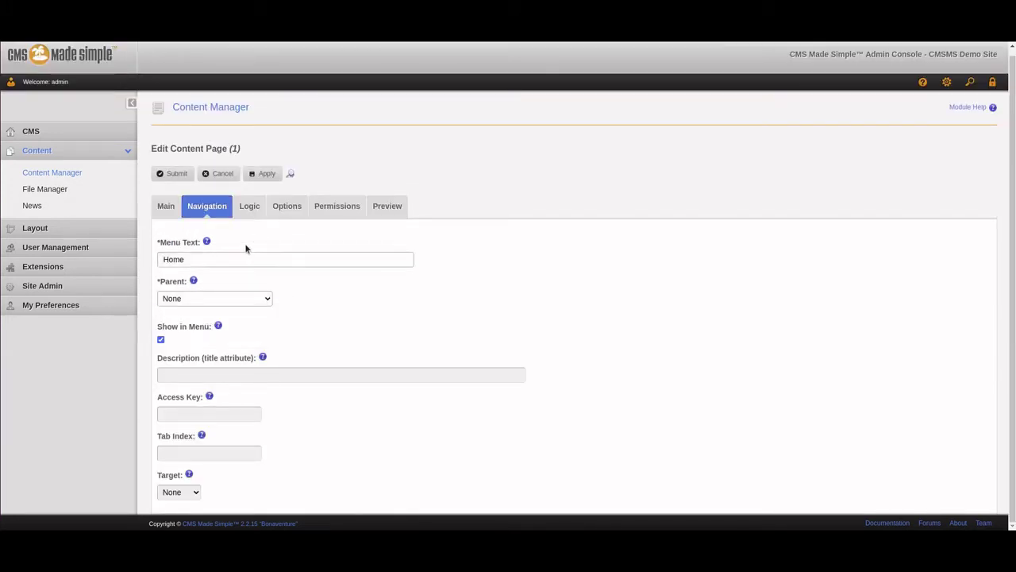
{"action": "left_click", "coordinate": [247, 208]}
{"action": "left_click", "coordinate": [259, 283]}
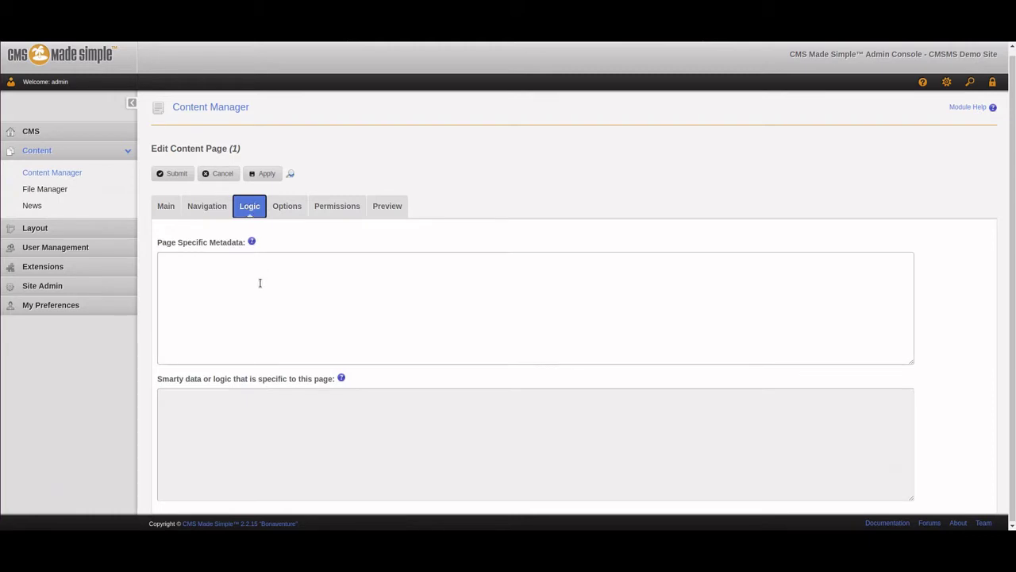
Look over the design, ownership and content tabs, then cancel and leave without saving.
{"action": "left_click", "coordinate": [298, 203]}
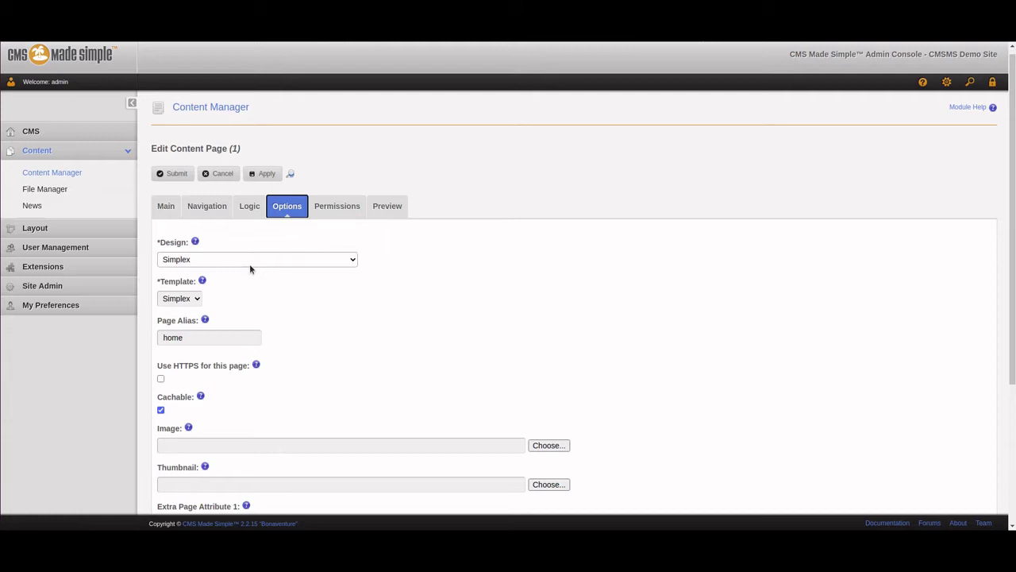
{"action": "left_click", "coordinate": [339, 205]}
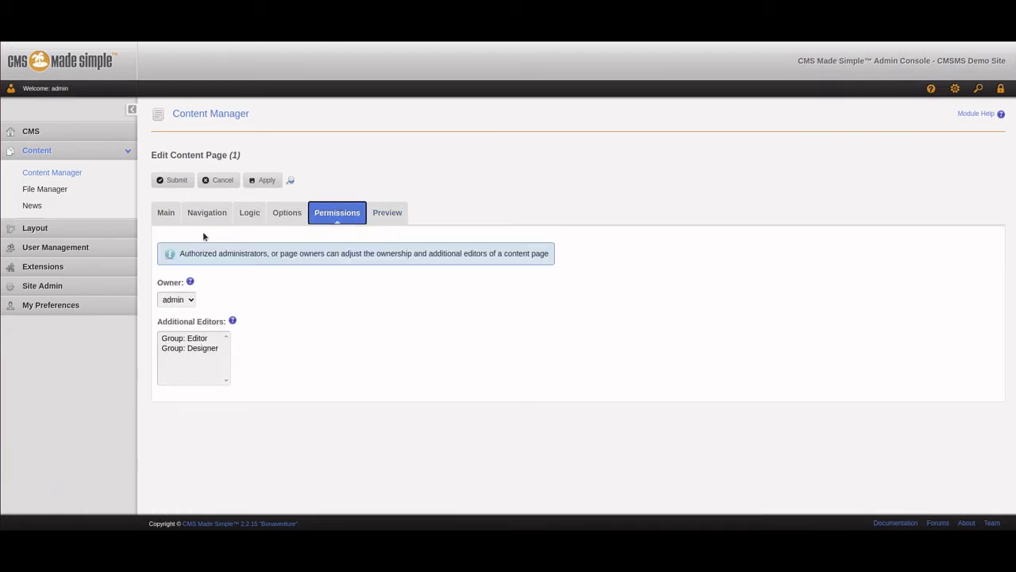
{"action": "left_click", "coordinate": [165, 214]}
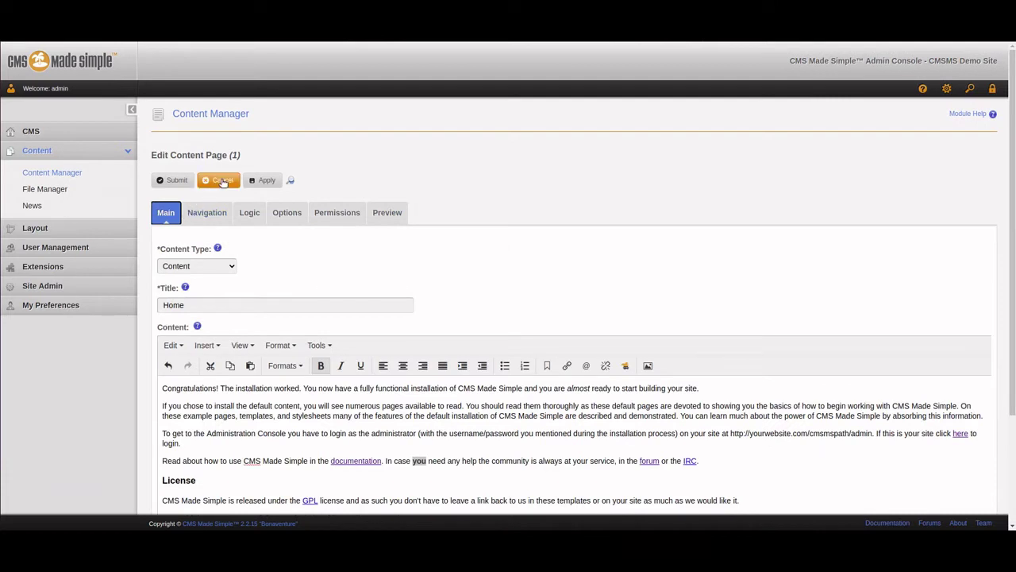
{"action": "left_click", "coordinate": [223, 182]}
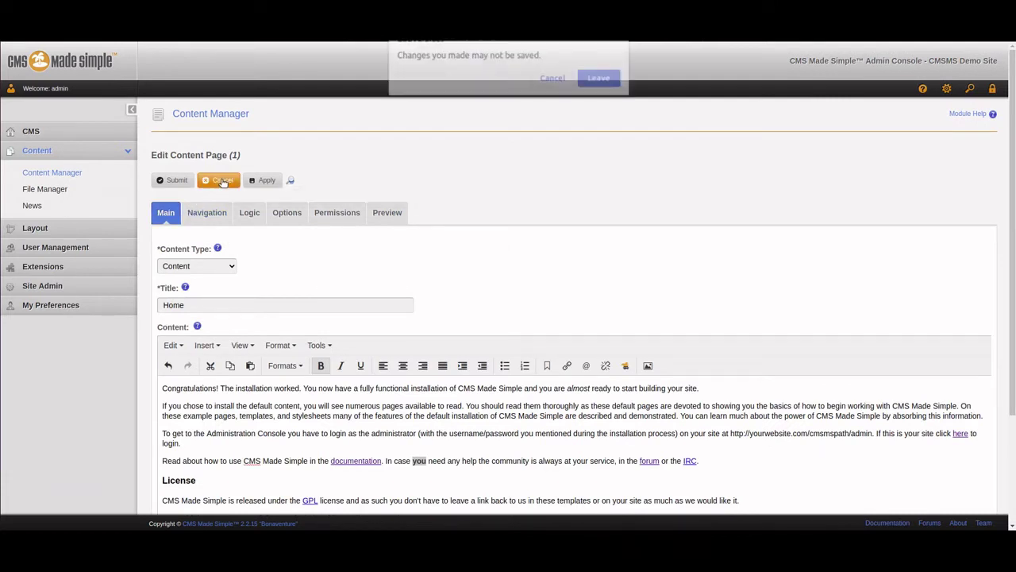
{"action": "left_click", "coordinate": [600, 77]}
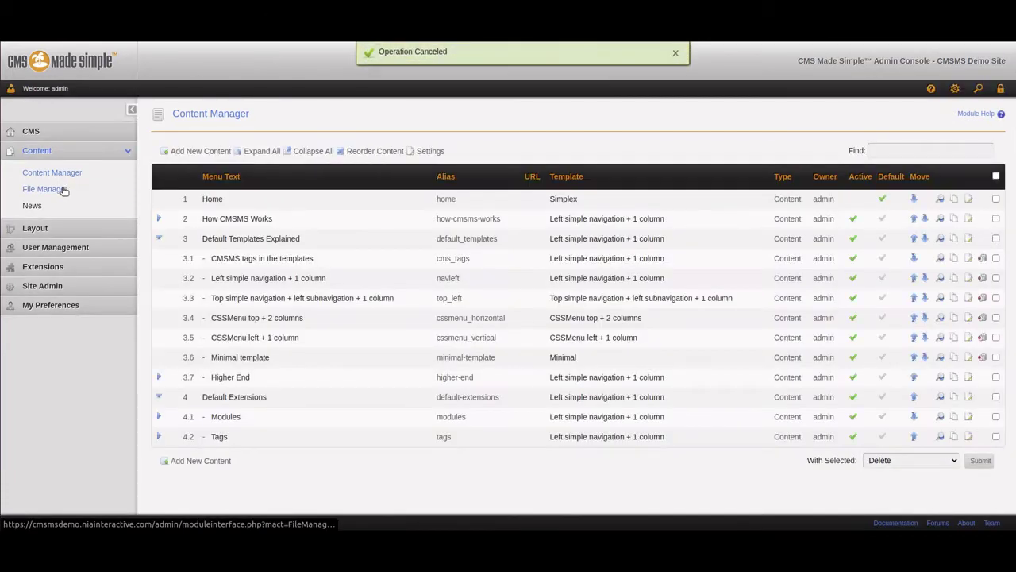
Browse the uploads images folder in File Manager, then open the News article list.
{"action": "left_click", "coordinate": [62, 190]}
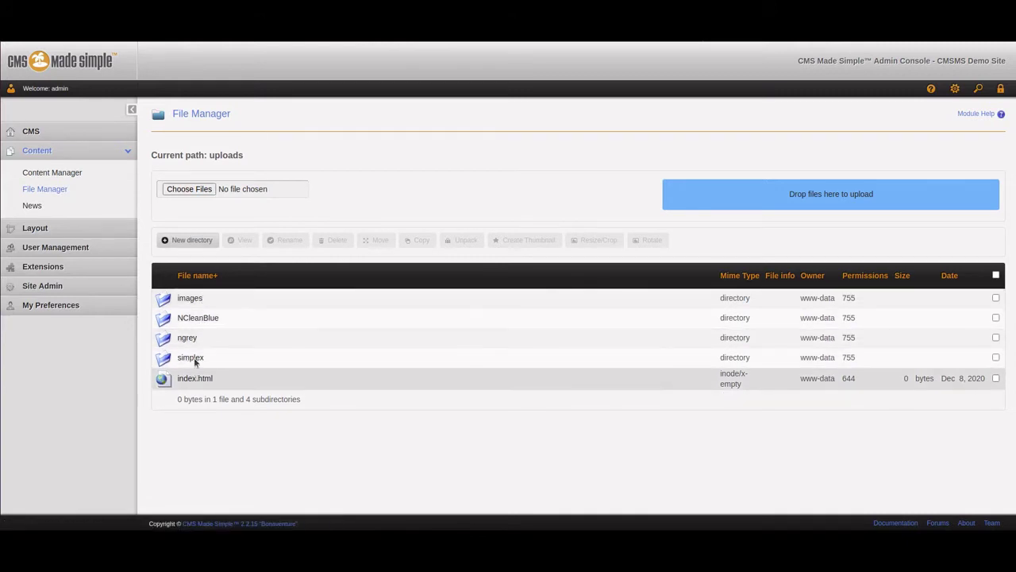
{"action": "left_click", "coordinate": [187, 297]}
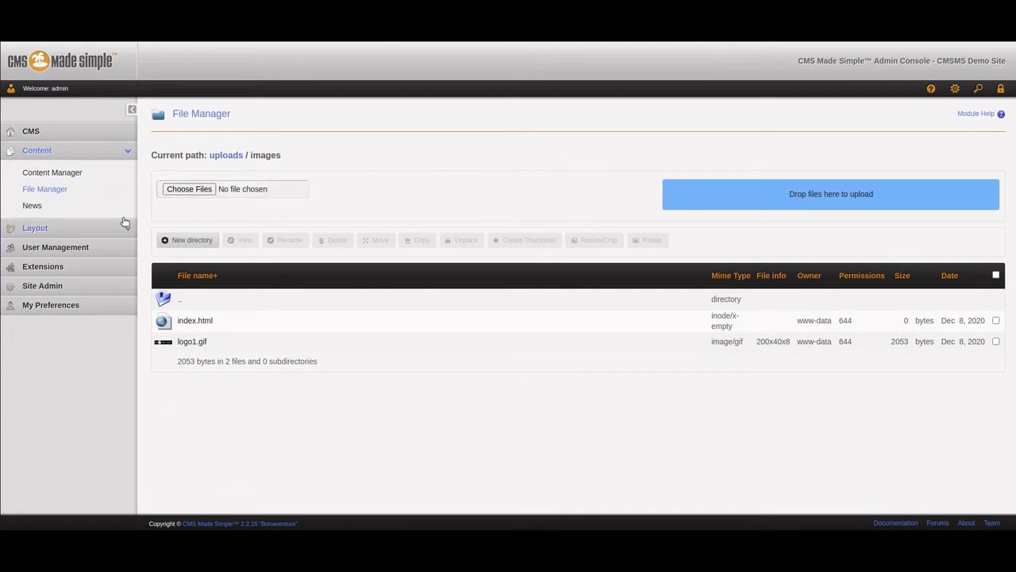
{"action": "left_click", "coordinate": [35, 208]}
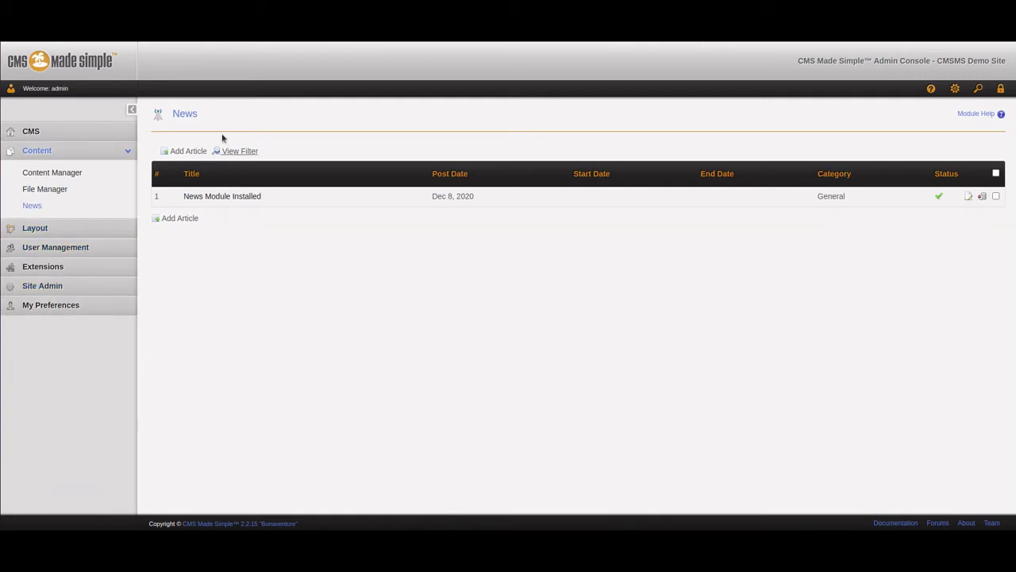
Start a news article titled 'This is the second article' with summary and content text.
{"action": "left_click", "coordinate": [186, 218]}
{"action": "left_click", "coordinate": [259, 267]}
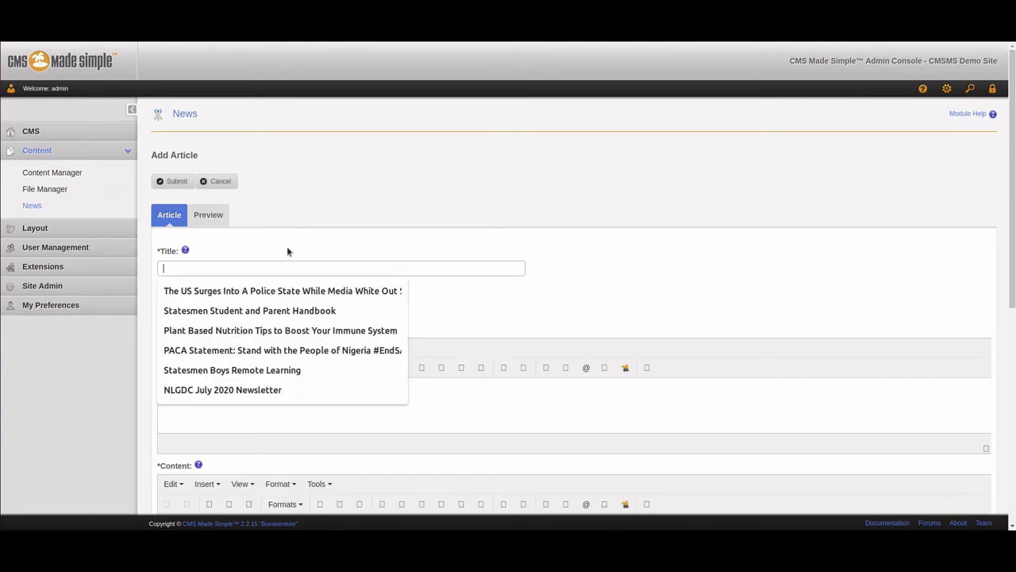
{"action": "type", "text": "This is the se"}
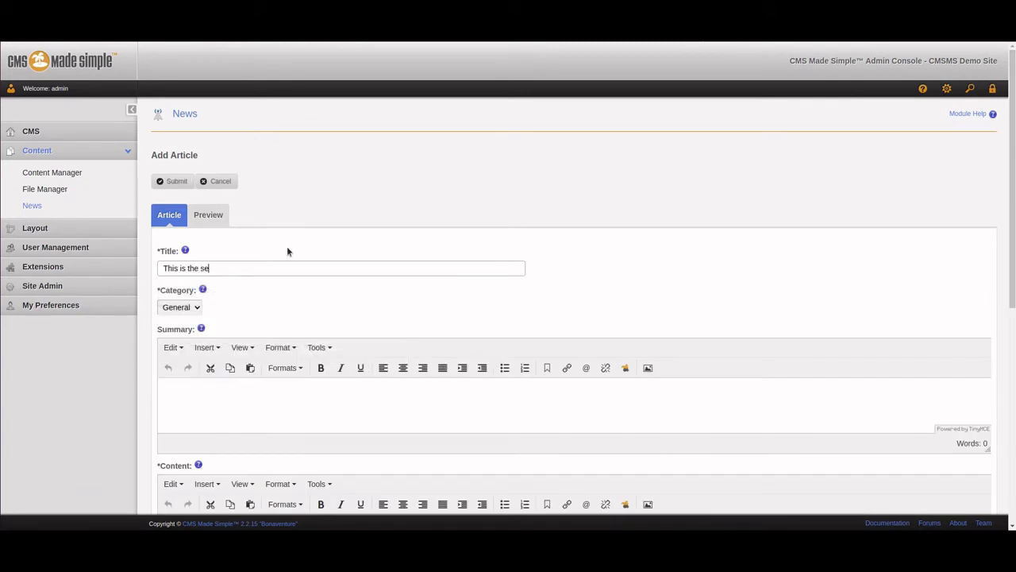
{"action": "type", "text": "cond art"}
{"action": "type", "text": "icle"}
{"action": "key", "text": "Tab"}
{"action": "key", "text": "Tab"}
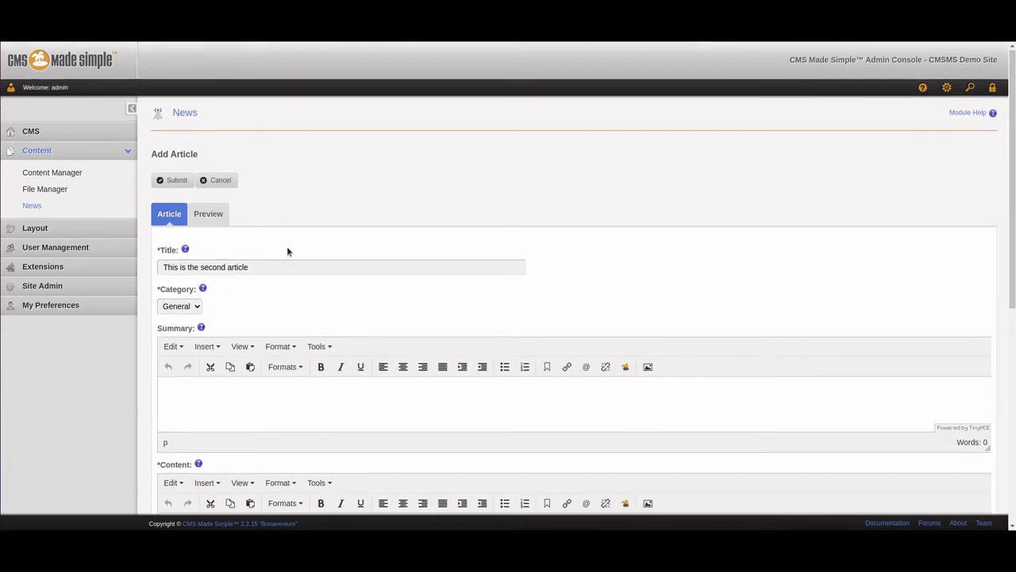
{"action": "left_click", "coordinate": [319, 385]}
{"action": "type", "text": "This is the su"}
{"action": "type", "text": "mmary."}
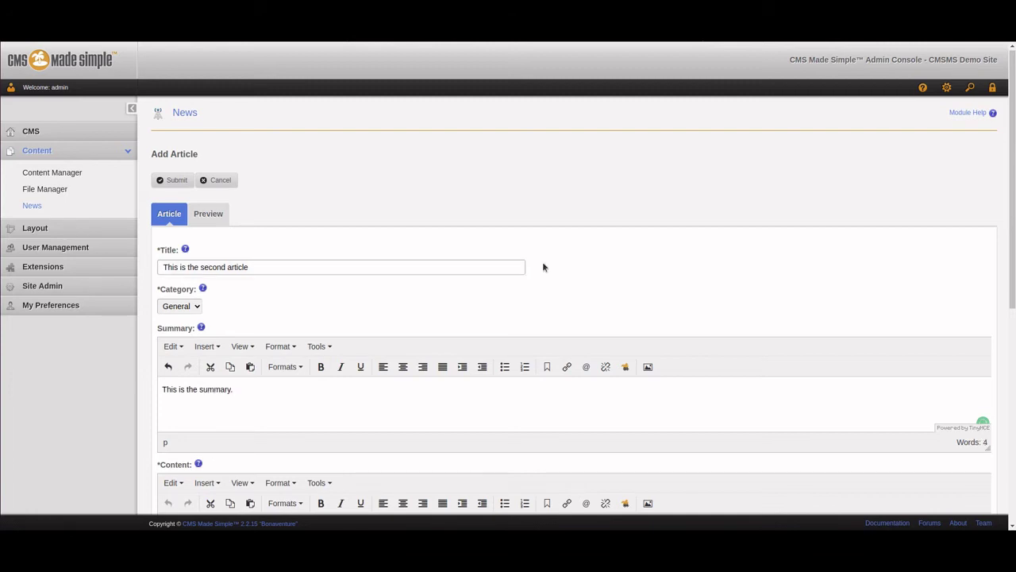
{"action": "scroll", "coordinate": [720, 276], "scroll_direction": "down", "scroll_amount": 3}
{"action": "left_click", "coordinate": [389, 405]}
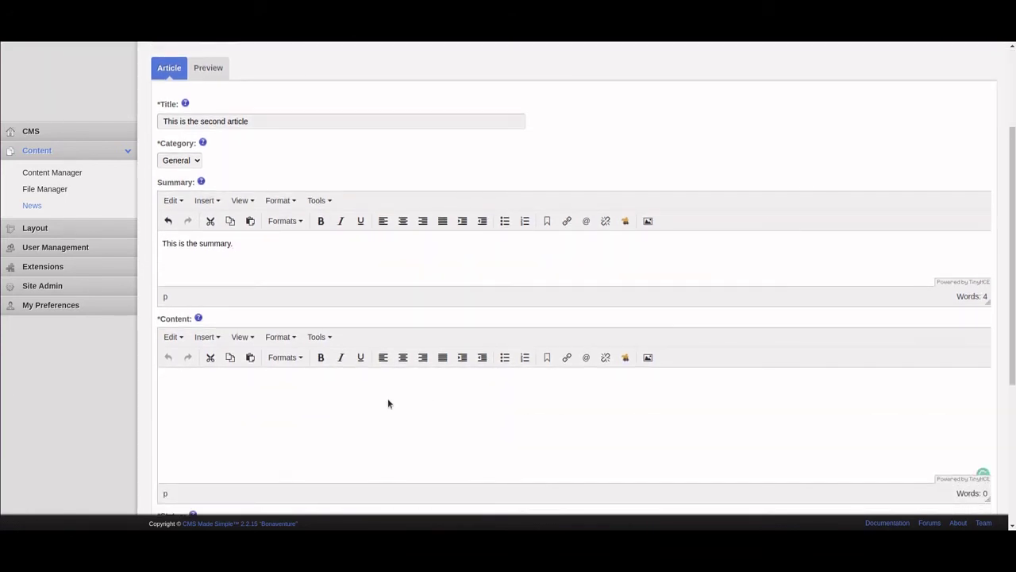
{"action": "type", "text": "This is the main"}
{"action": "type", "text": "c"}
{"action": "type", "text": "ontent."}
Set the post date day to 07 and submit the article.
{"action": "scroll", "coordinate": [265, 407], "scroll_direction": "down", "scroll_amount": 3}
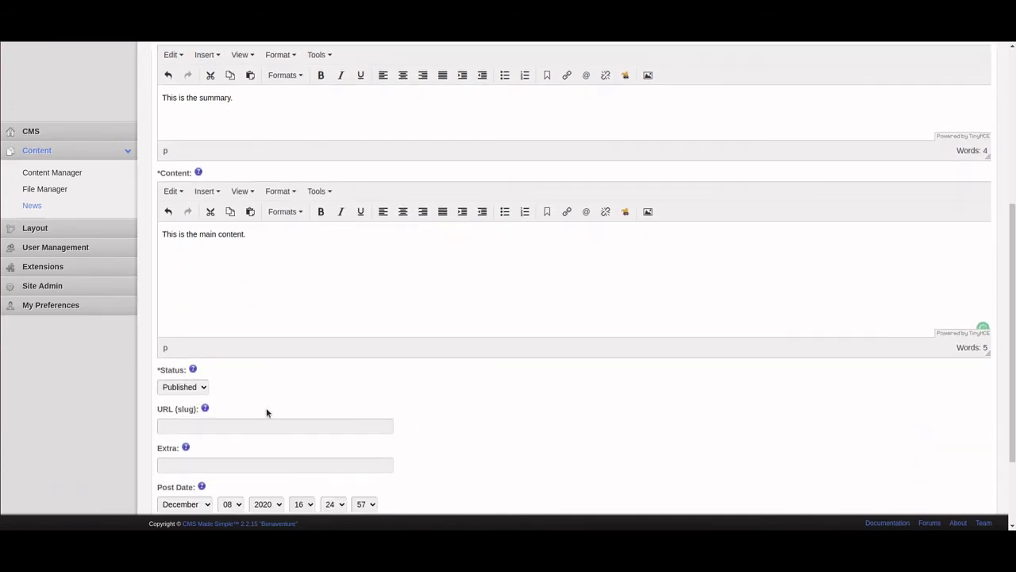
{"action": "scroll", "coordinate": [512, 387], "scroll_direction": "down", "scroll_amount": 2}
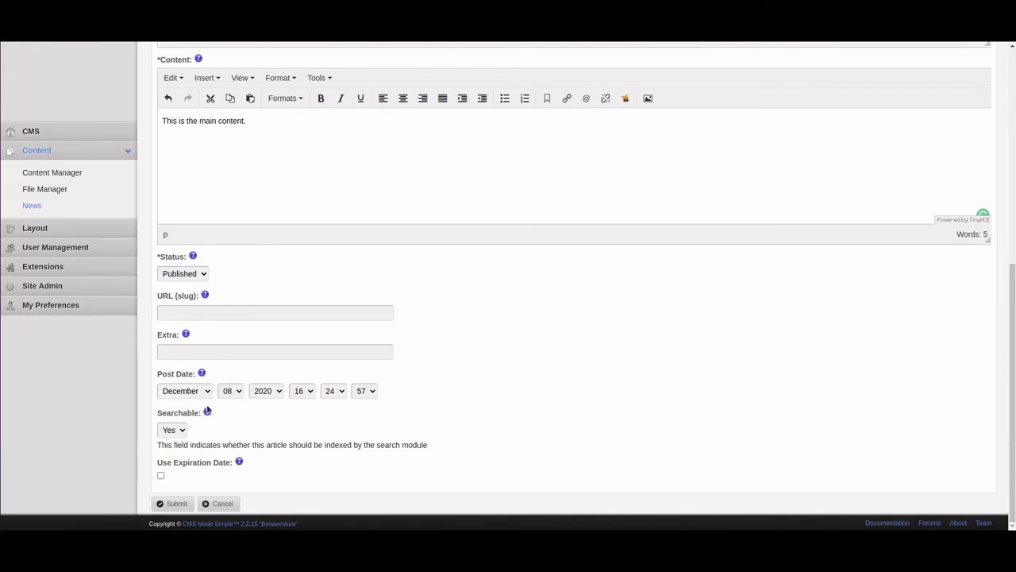
{"action": "left_click", "coordinate": [235, 391]}
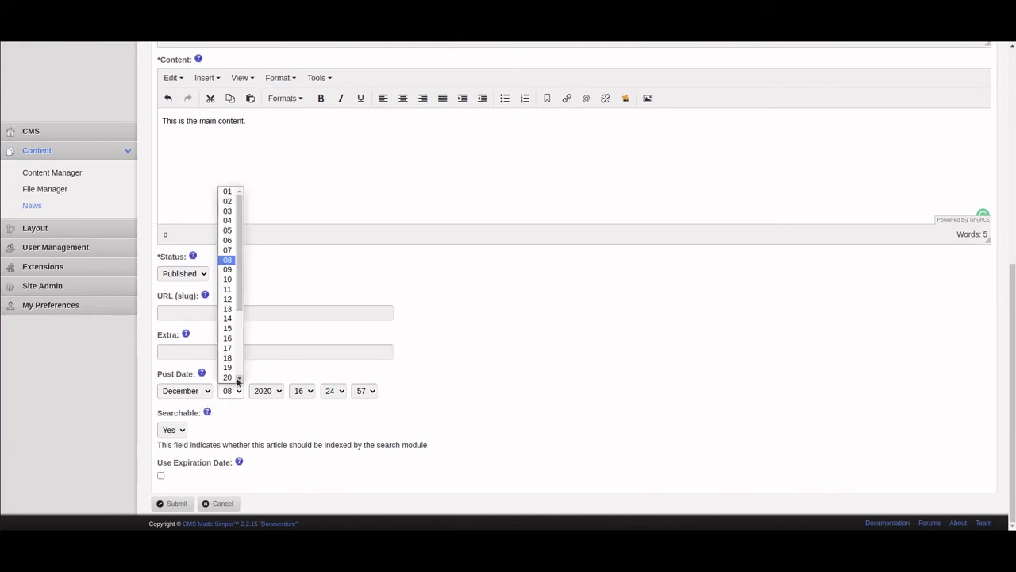
{"action": "left_click", "coordinate": [228, 251]}
{"action": "scroll", "coordinate": [533, 369], "scroll_direction": "up", "scroll_amount": 5}
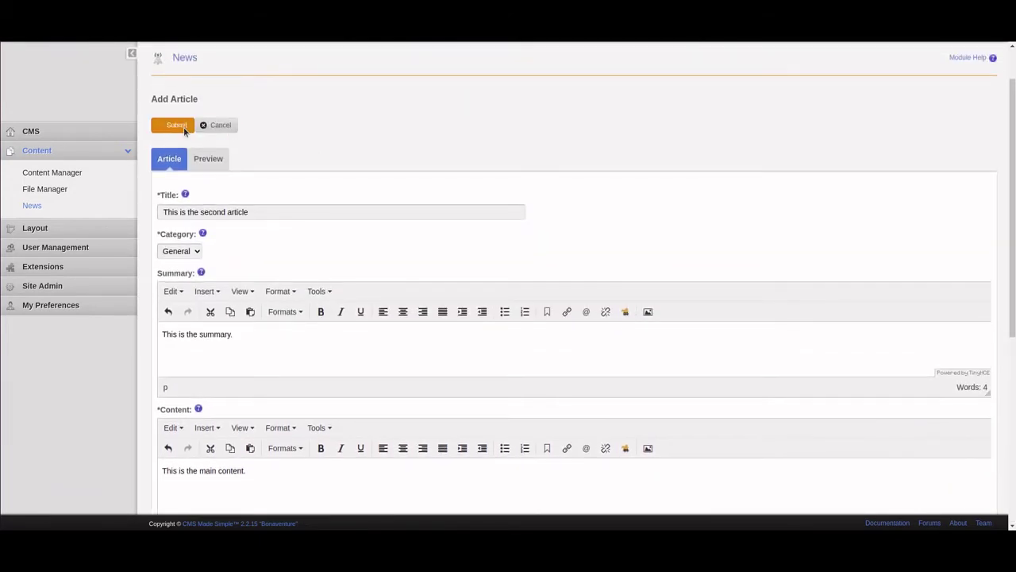
{"action": "left_click", "coordinate": [184, 129]}
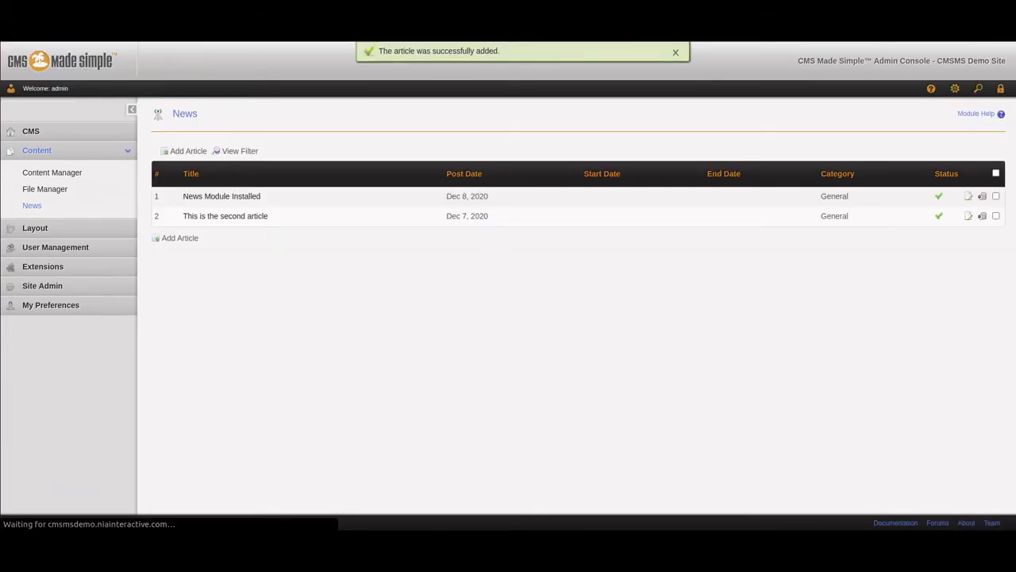
View the public site to confirm the new article appears in the News list.
{"action": "left_click", "coordinate": [205, 76]}
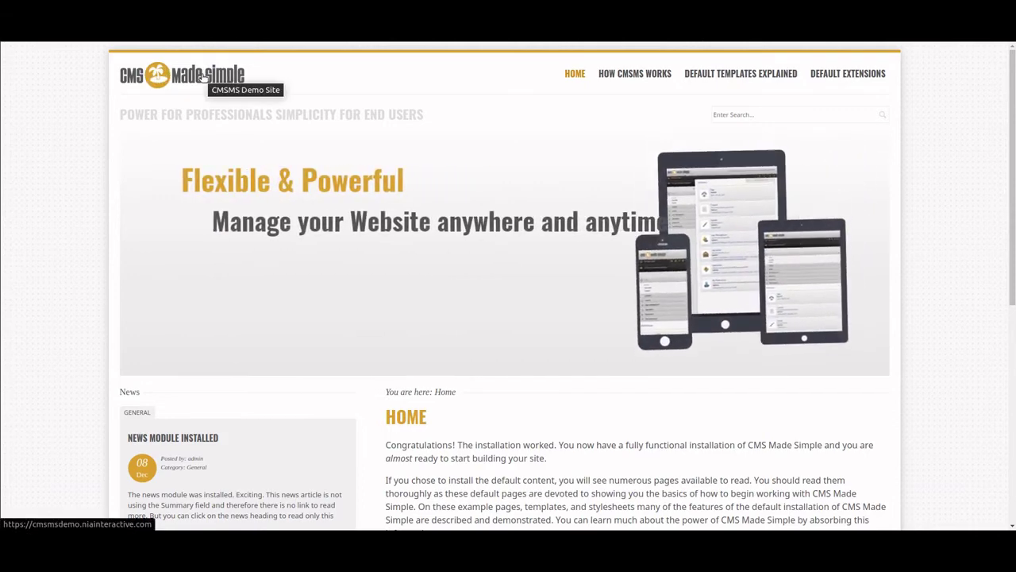
{"action": "left_click", "coordinate": [205, 75]}
{"action": "scroll", "coordinate": [121, 226], "scroll_direction": "down", "scroll_amount": 3}
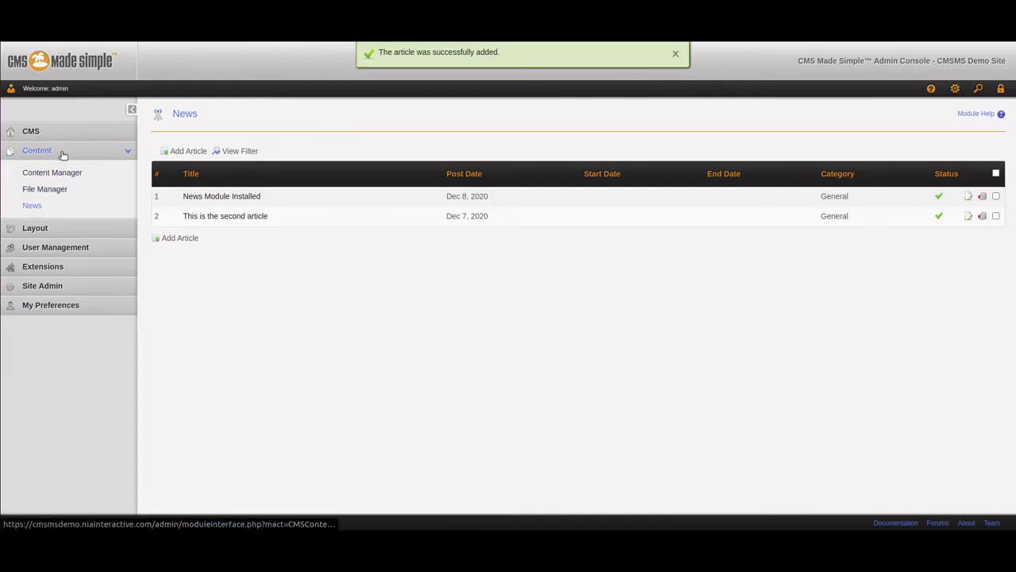
Go to the admin Home dashboard via the CMS menu and open Design Manager's templates.
{"action": "left_click", "coordinate": [64, 227]}
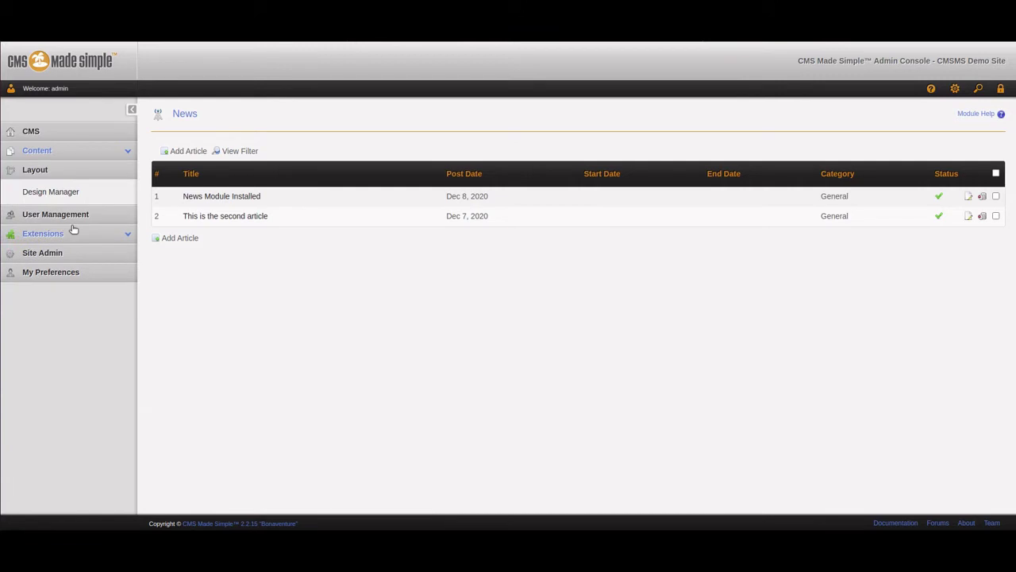
{"action": "left_click", "coordinate": [36, 131]}
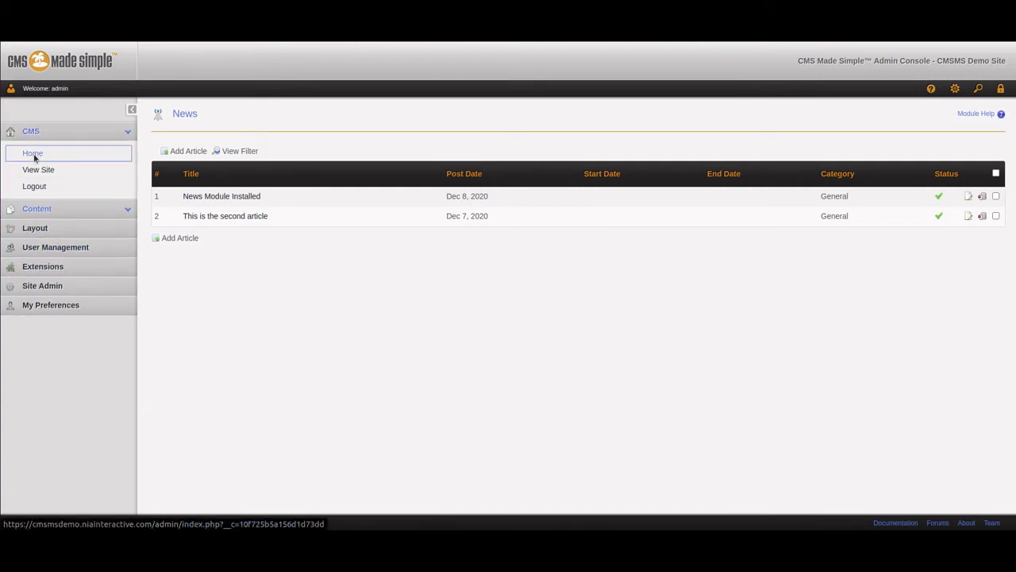
{"action": "left_click", "coordinate": [33, 154]}
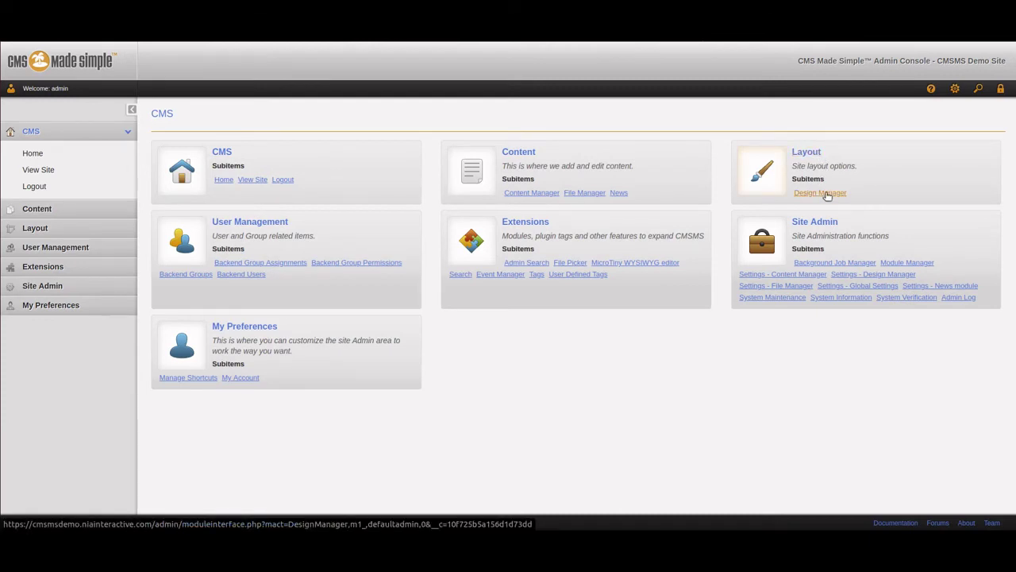
{"action": "left_click", "coordinate": [827, 195]}
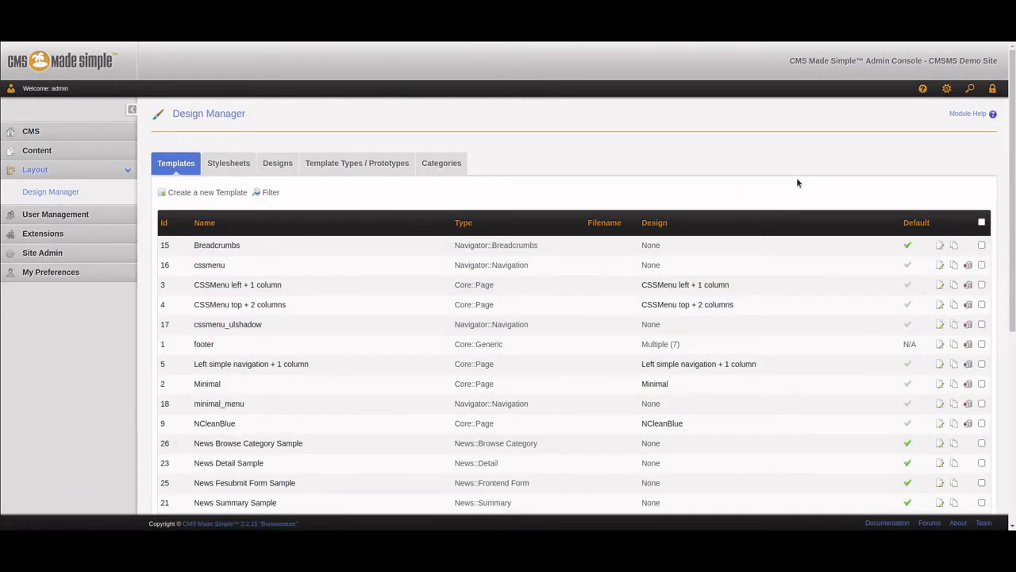
Glance at Designs, then scroll through the full template list including Simplex and News samples.
{"action": "left_click", "coordinate": [278, 162]}
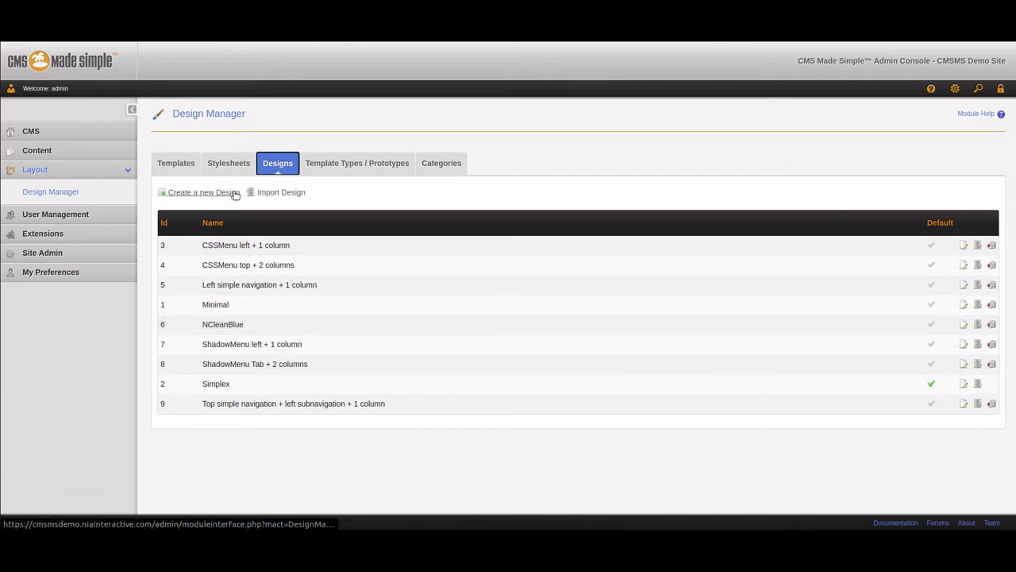
{"action": "left_click", "coordinate": [171, 163]}
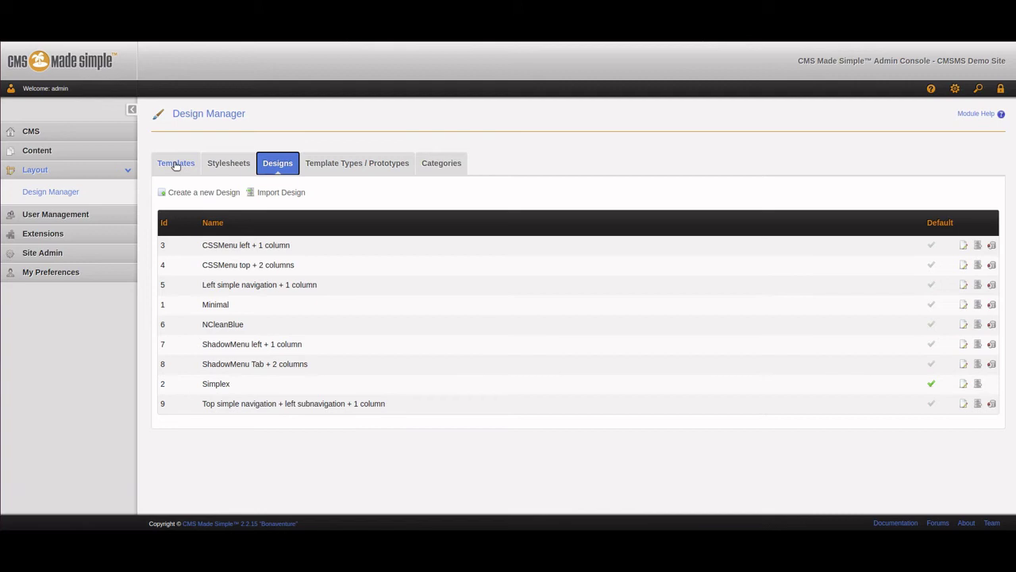
{"action": "scroll", "coordinate": [324, 307], "scroll_direction": "down", "scroll_amount": 3}
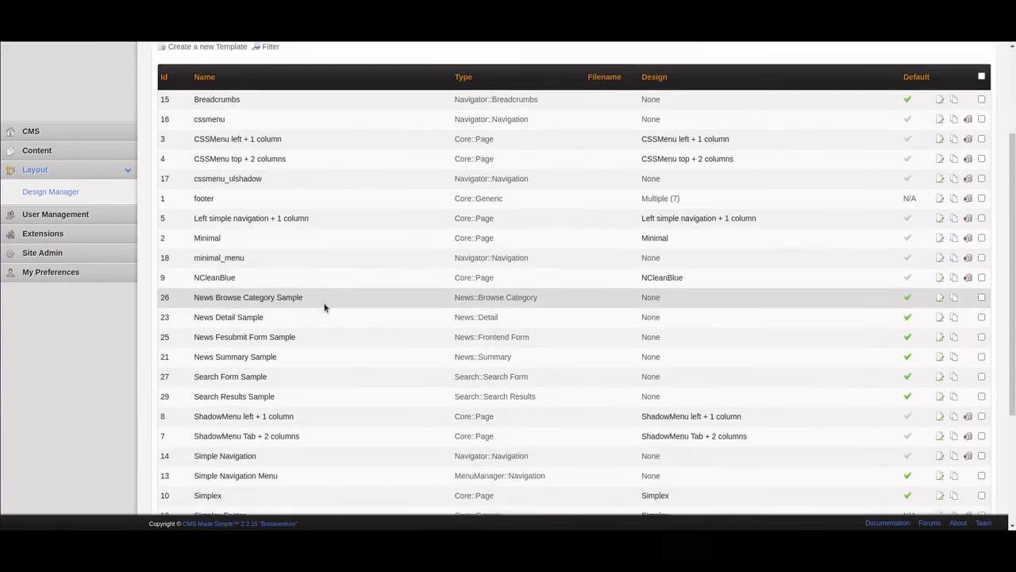
{"action": "scroll", "coordinate": [324, 307], "scroll_direction": "down", "scroll_amount": 2}
{"action": "scroll", "coordinate": [324, 306], "scroll_direction": "down", "scroll_amount": 3}
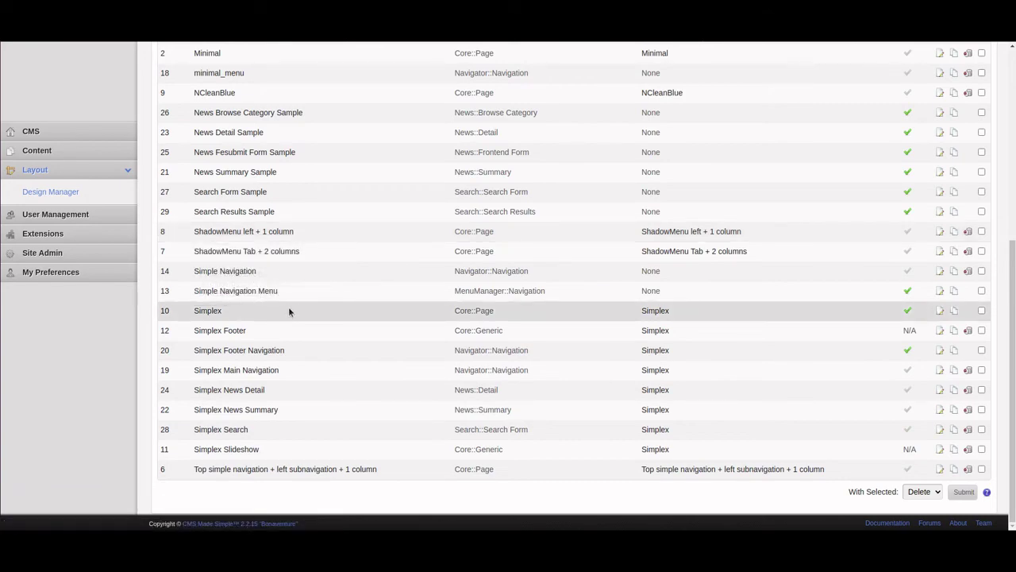
{"action": "scroll", "coordinate": [289, 312], "scroll_direction": "up", "scroll_amount": 2}
{"action": "scroll", "coordinate": [289, 311], "scroll_direction": "up", "scroll_amount": 2}
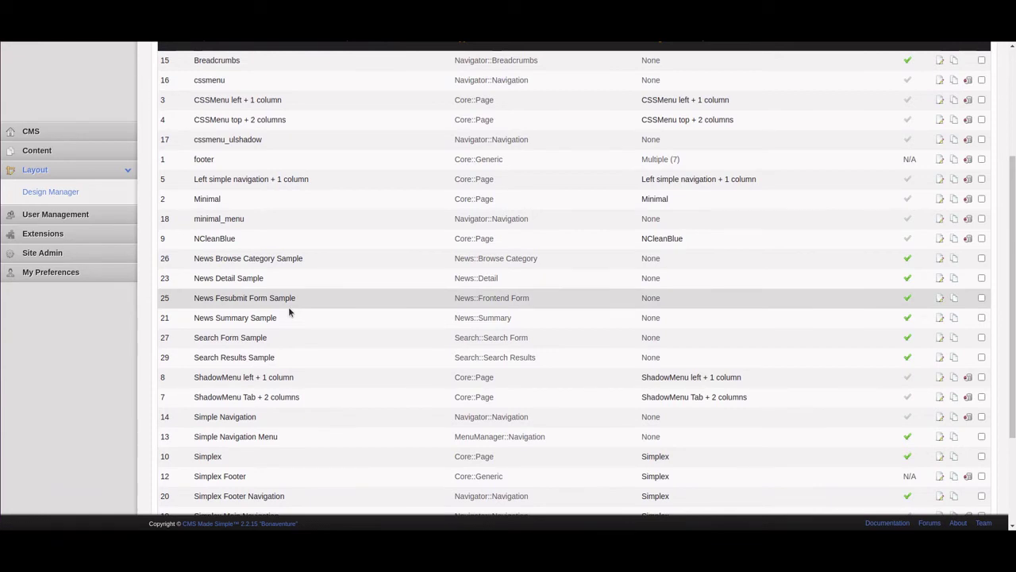
{"action": "scroll", "coordinate": [288, 308], "scroll_direction": "up", "scroll_amount": 1}
{"action": "scroll", "coordinate": [288, 307], "scroll_direction": "up", "scroll_amount": 4}
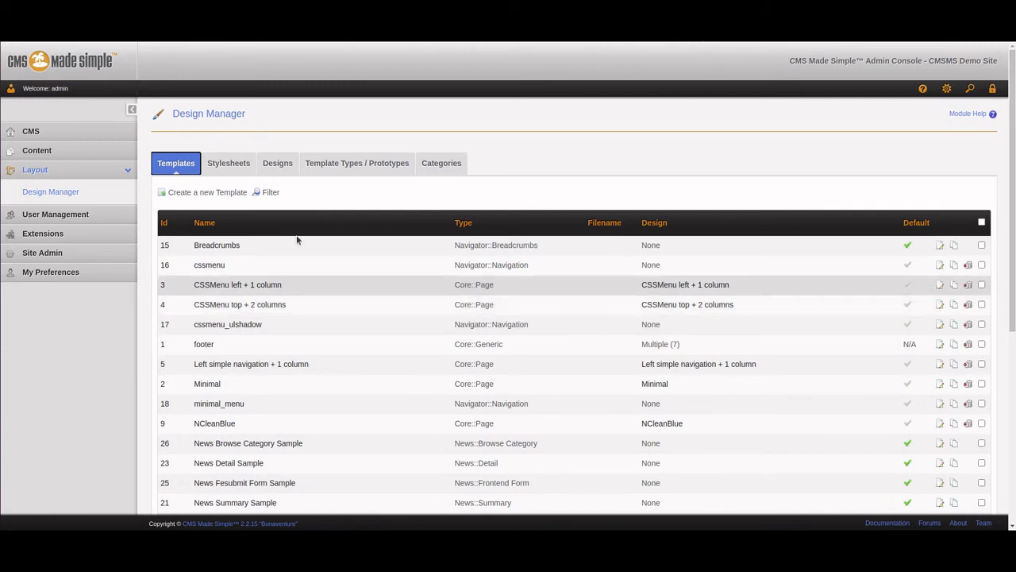
View the Stylesheets list, then the Designs list with Simplex default, and expand User Management.
{"action": "left_click", "coordinate": [226, 164]}
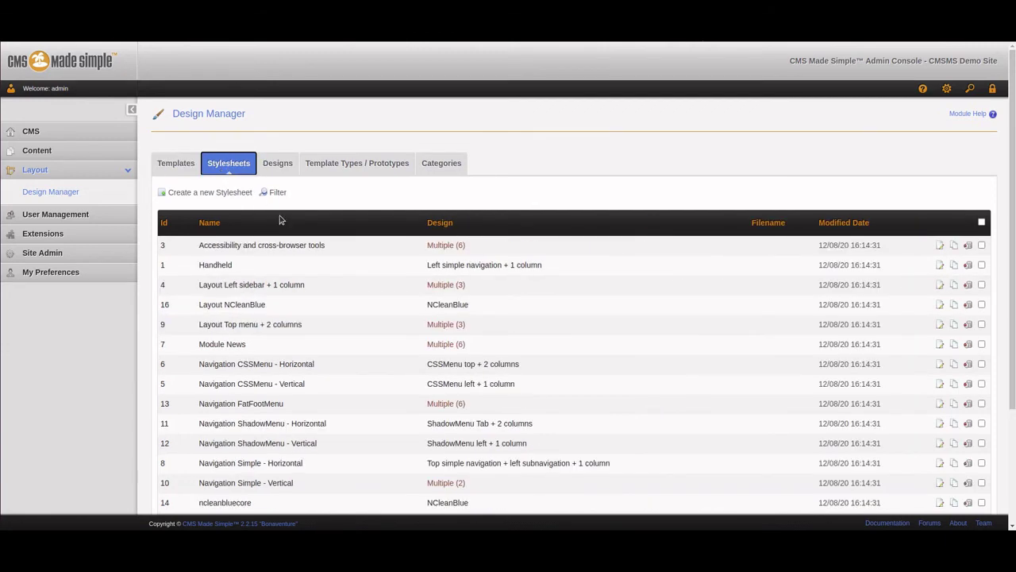
{"action": "scroll", "coordinate": [296, 274], "scroll_direction": "down", "scroll_amount": 3}
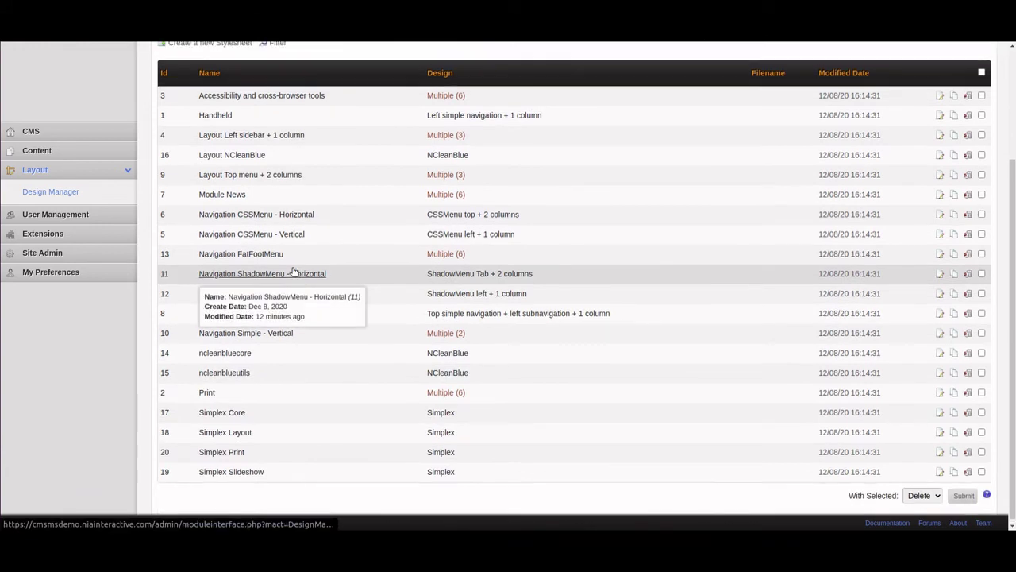
{"action": "scroll", "coordinate": [294, 270], "scroll_direction": "up", "scroll_amount": 2}
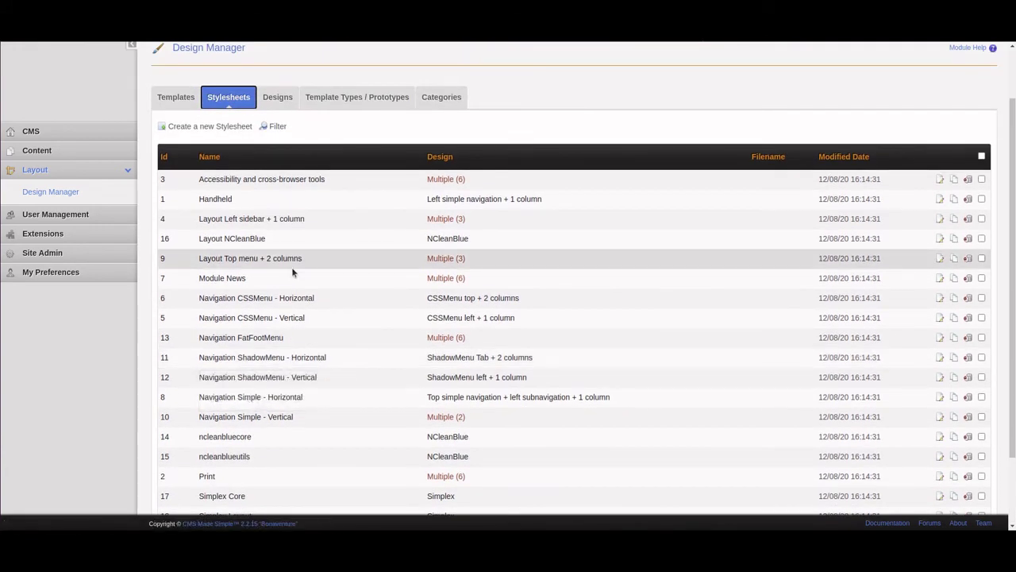
{"action": "scroll", "coordinate": [292, 271], "scroll_direction": "up", "scroll_amount": 2}
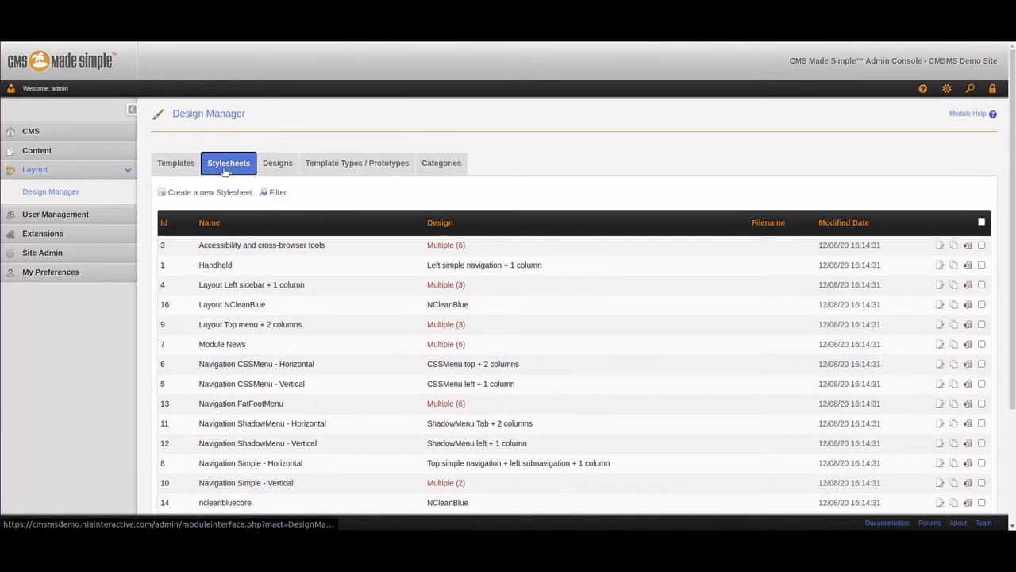
{"action": "left_click", "coordinate": [274, 163]}
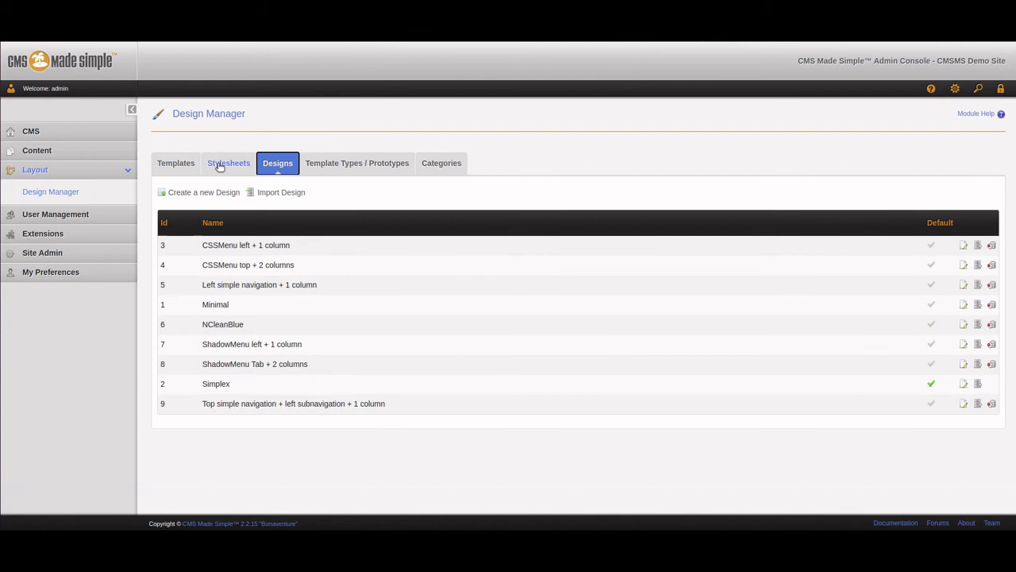
{"action": "left_click", "coordinate": [56, 213]}
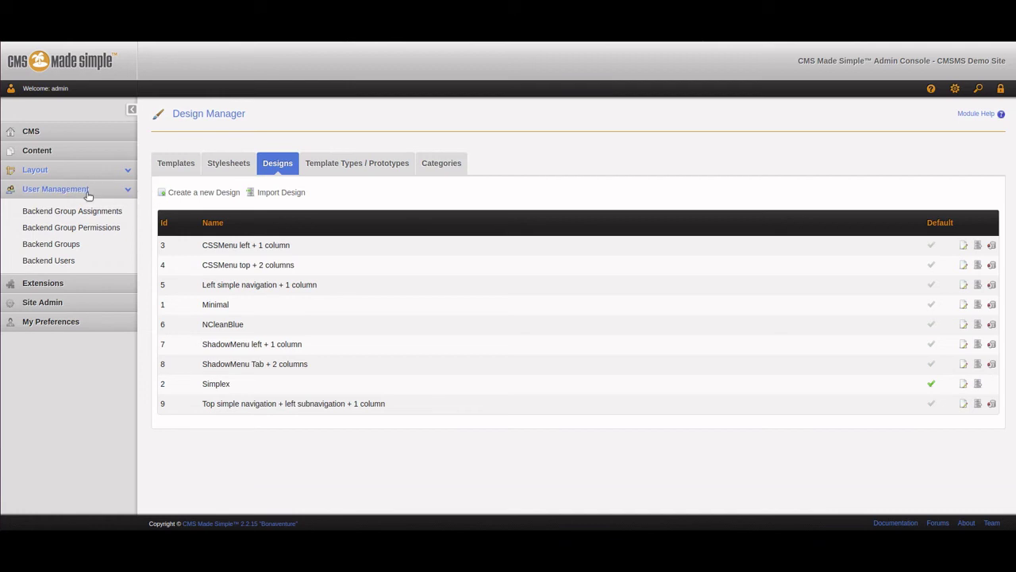
Step through Backend Users and Backend Groups to the Group Permissions page.
{"action": "left_click", "coordinate": [57, 262]}
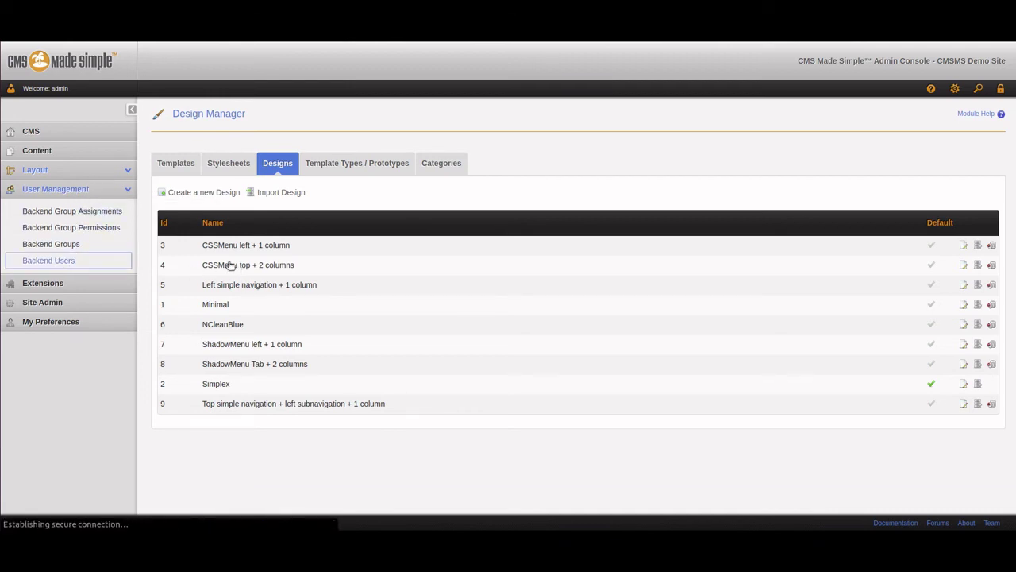
{"action": "left_click", "coordinate": [73, 248]}
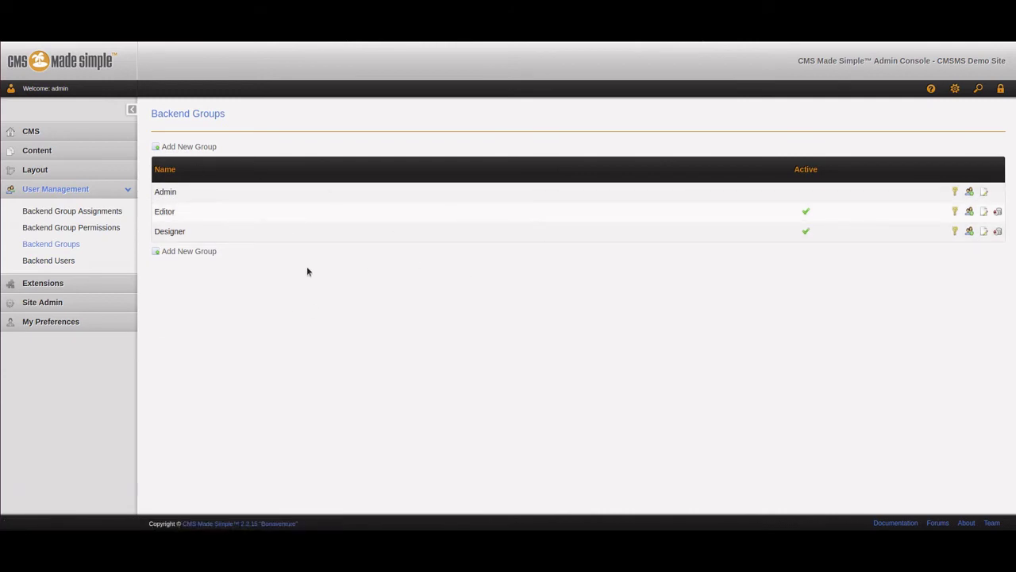
{"action": "left_click", "coordinate": [89, 231]}
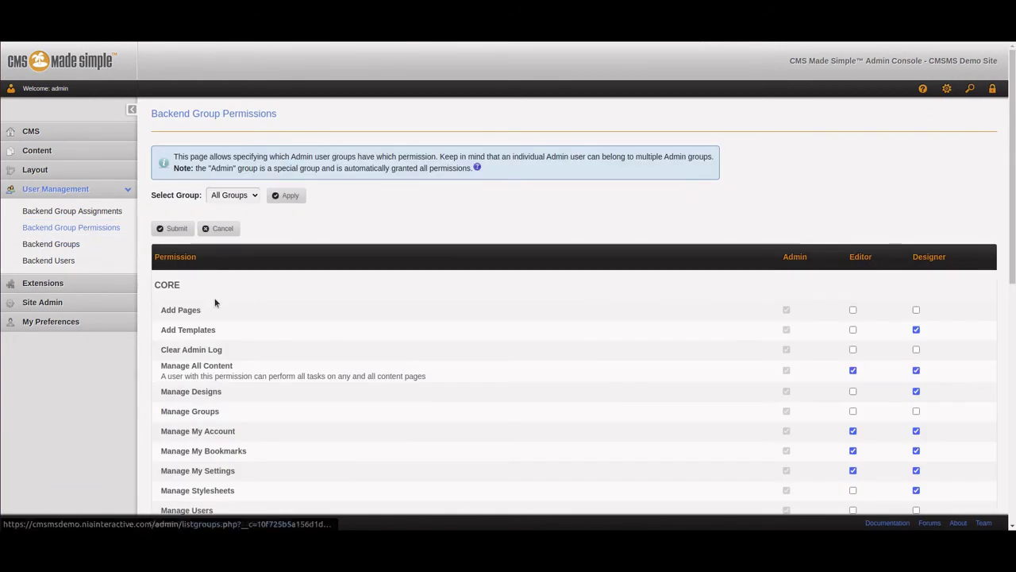
Scroll the permission table for Admin, Editor and Designer groups, then expand Extensions.
{"action": "scroll", "coordinate": [470, 306], "scroll_direction": "down", "scroll_amount": 2}
{"action": "scroll", "coordinate": [469, 307], "scroll_direction": "down", "scroll_amount": 2}
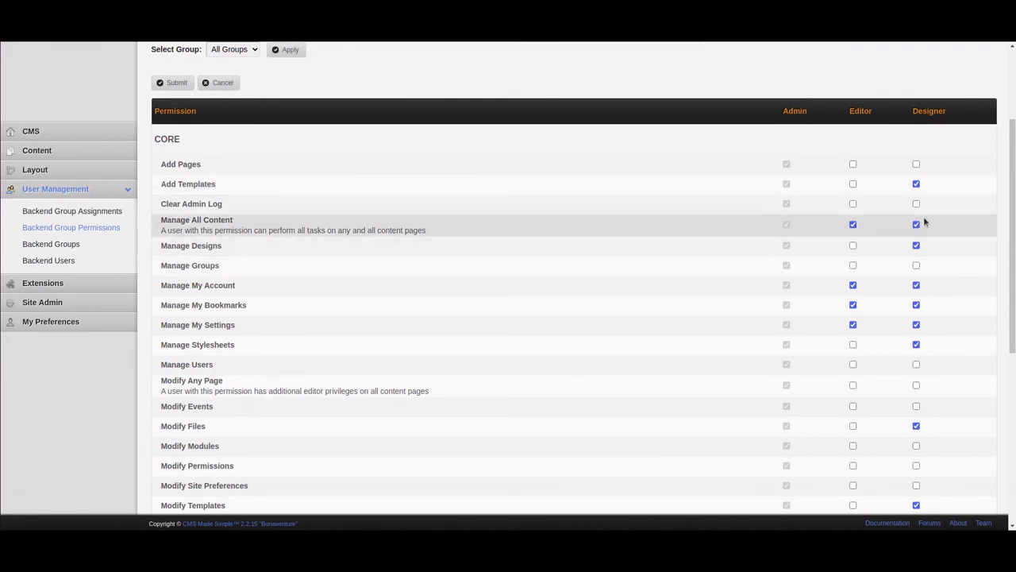
{"action": "scroll", "coordinate": [736, 239], "scroll_direction": "down", "scroll_amount": 3}
{"action": "scroll", "coordinate": [735, 238], "scroll_direction": "down", "scroll_amount": 2}
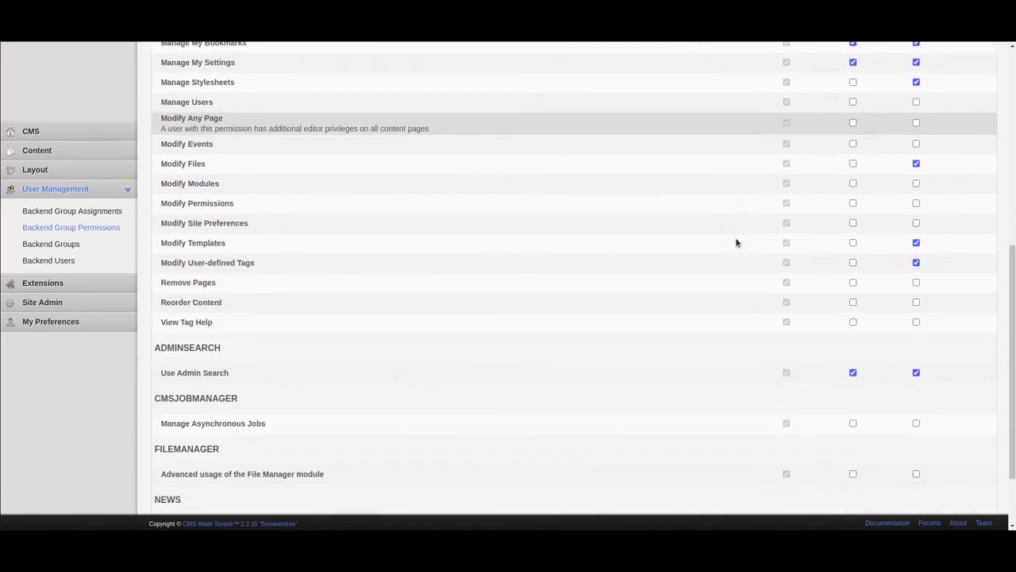
{"action": "scroll", "coordinate": [735, 242], "scroll_direction": "down", "scroll_amount": 2}
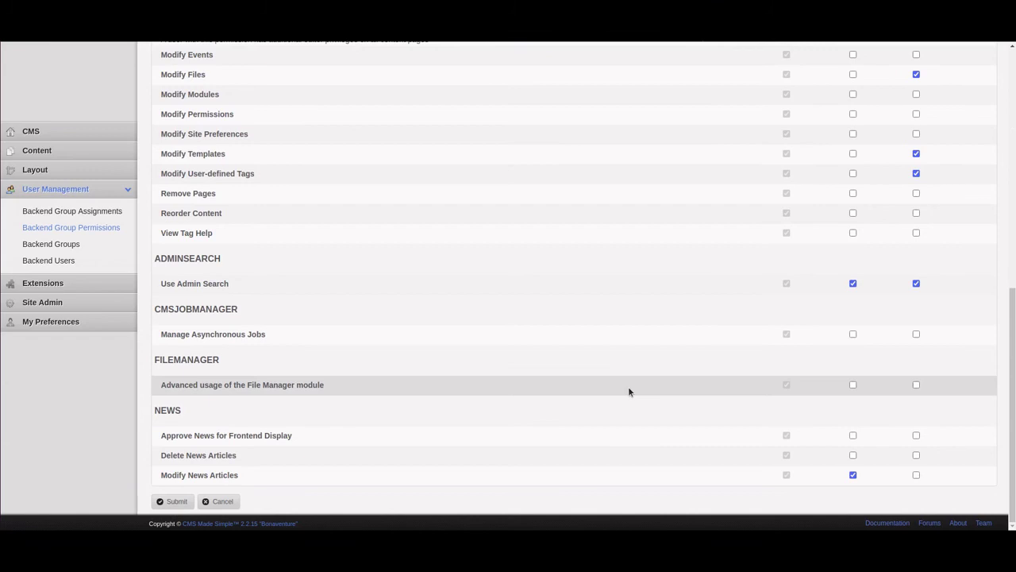
{"action": "scroll", "coordinate": [587, 337], "scroll_direction": "up", "scroll_amount": 1}
{"action": "scroll", "coordinate": [585, 330], "scroll_direction": "up", "scroll_amount": 5}
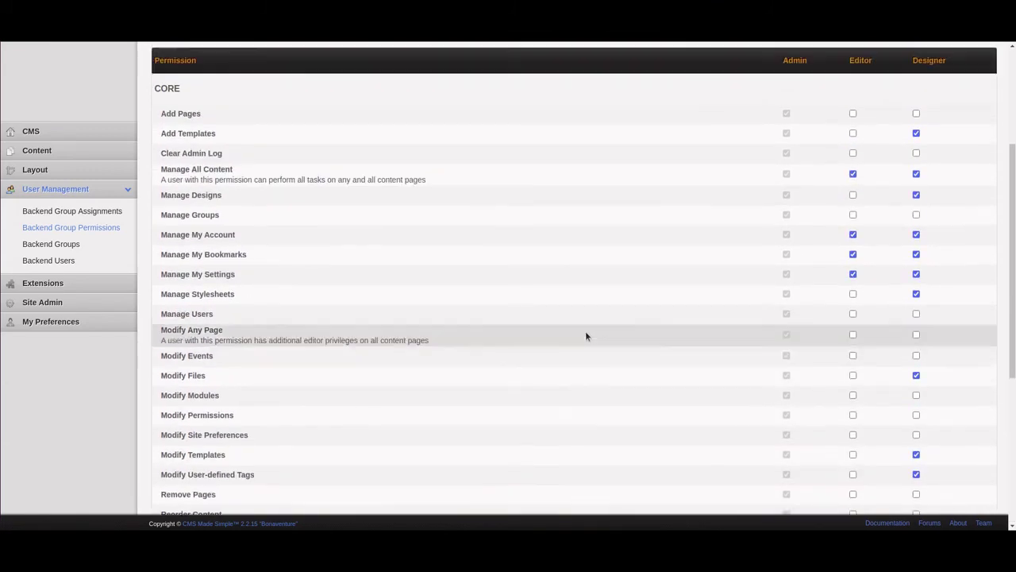
{"action": "scroll", "coordinate": [444, 312], "scroll_direction": "up", "scroll_amount": 3}
{"action": "left_click", "coordinate": [88, 283]}
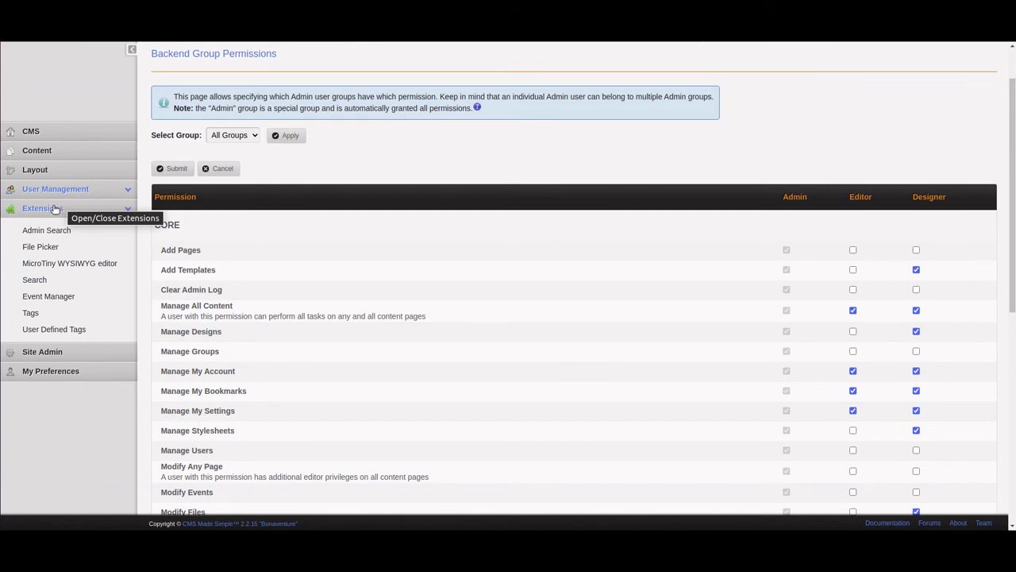
From the admin home page, open the Extensions overview listing Admin Search, File Picker and Tags.
{"action": "left_click", "coordinate": [44, 131]}
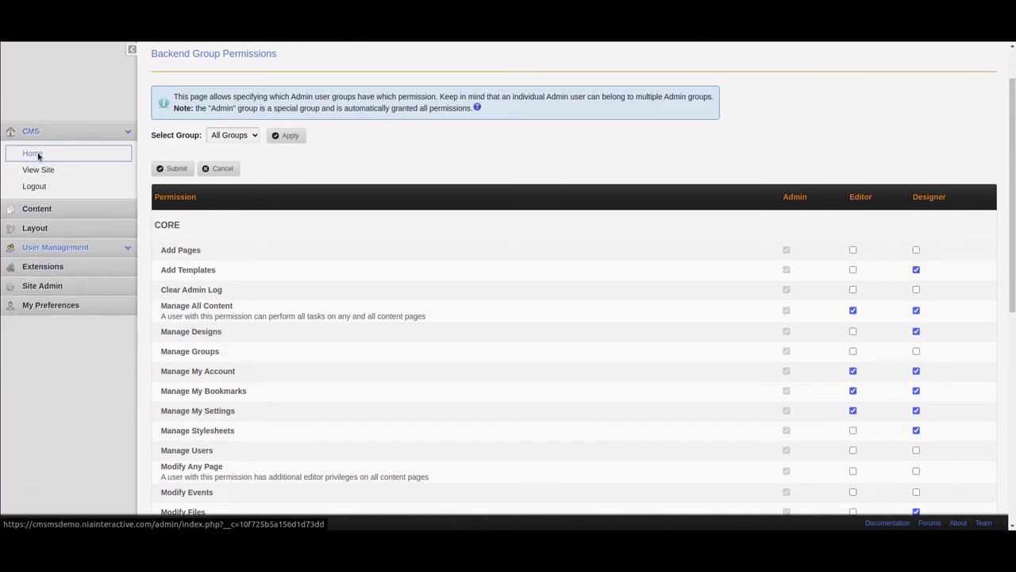
{"action": "left_click", "coordinate": [41, 154]}
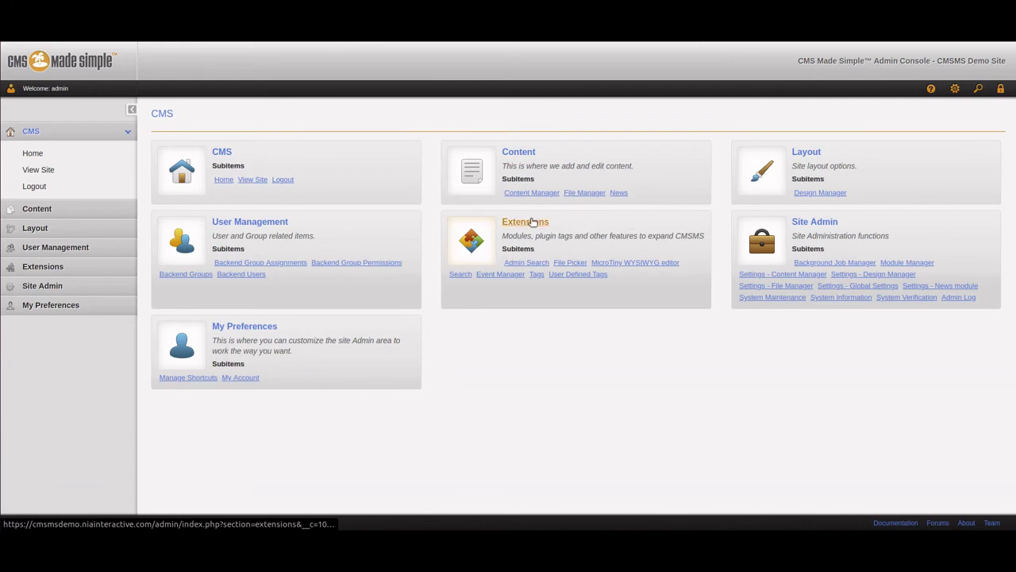
{"action": "left_click", "coordinate": [532, 223]}
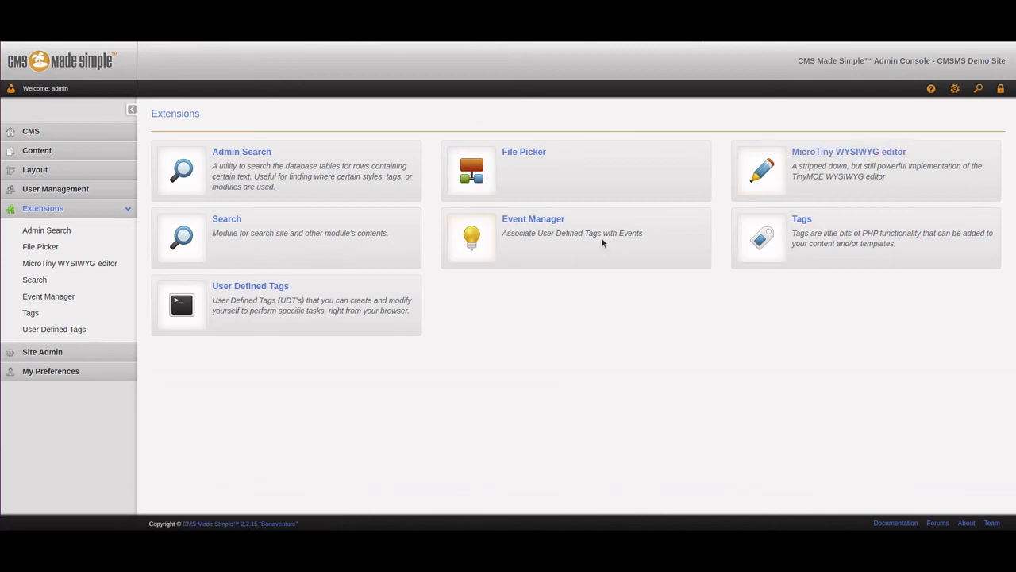
{"action": "left_click", "coordinate": [75, 351]}
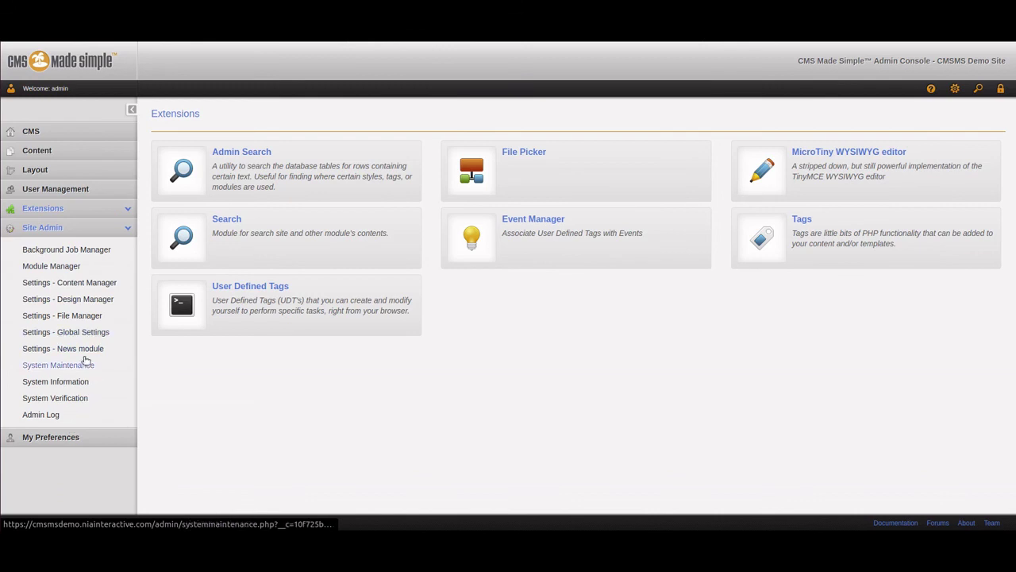
Open the Module Manager and scroll through the installed modules.
{"action": "left_click", "coordinate": [68, 267]}
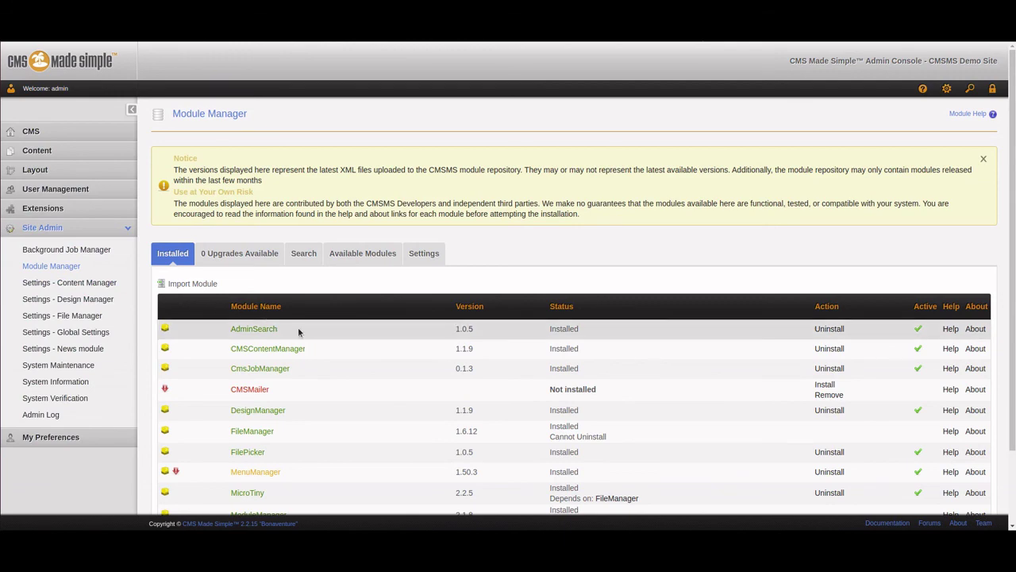
{"action": "scroll", "coordinate": [353, 310], "scroll_direction": "down", "scroll_amount": 1}
{"action": "scroll", "coordinate": [352, 310], "scroll_direction": "down", "scroll_amount": 2}
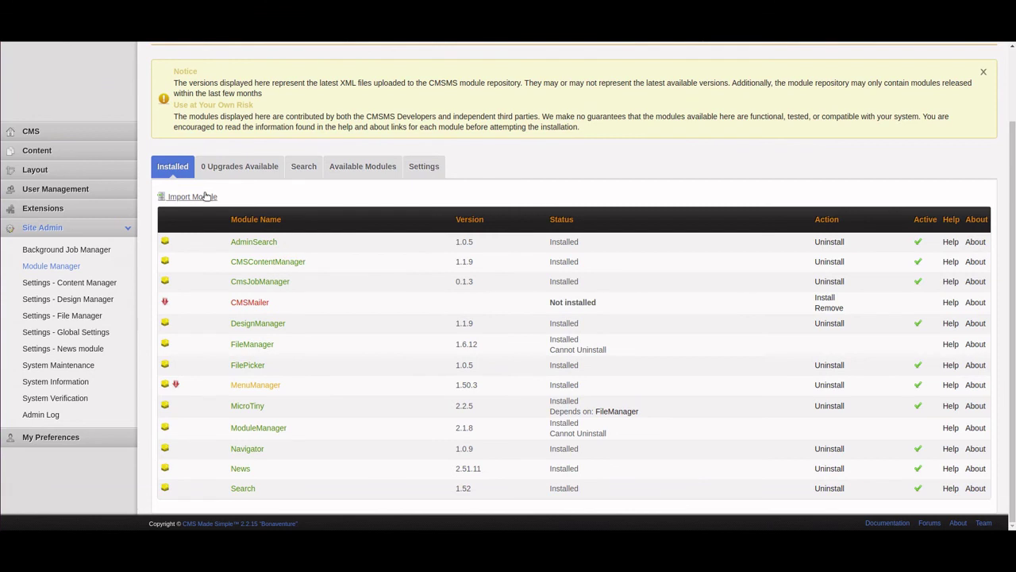
Browse available modules under letters B and D, then return to the admin home page.
{"action": "left_click", "coordinate": [357, 168]}
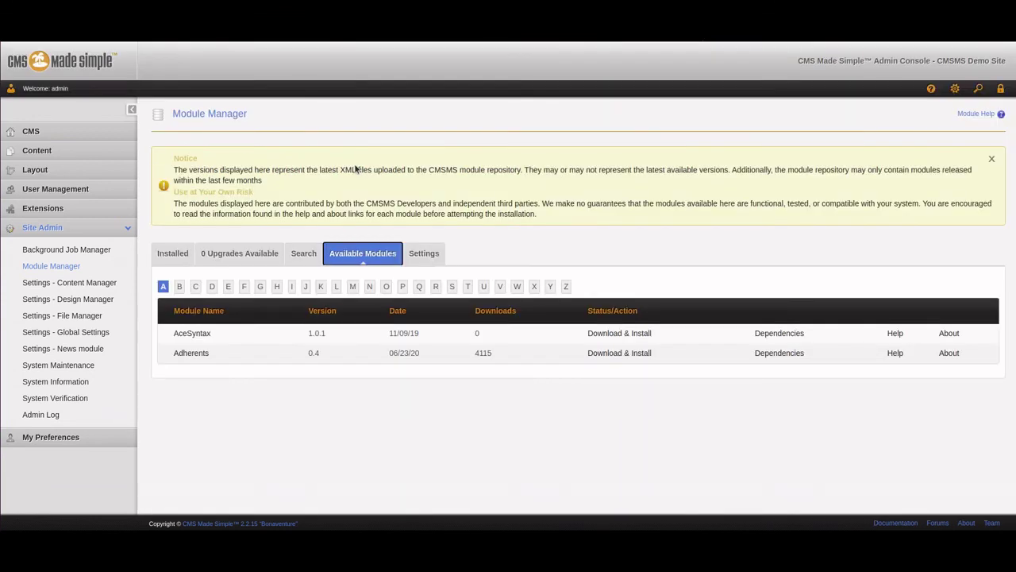
{"action": "left_click", "coordinate": [196, 287]}
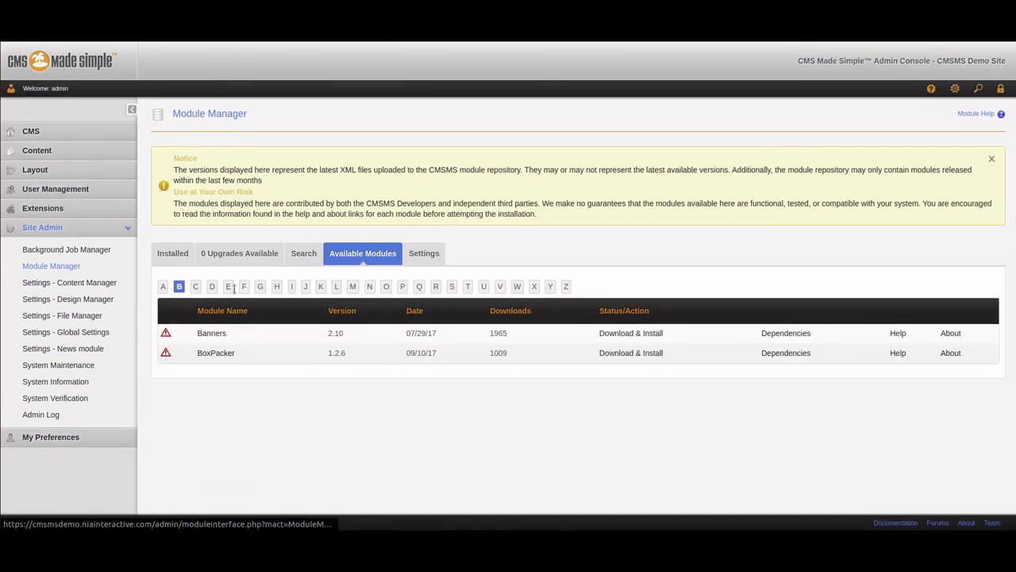
{"action": "left_click", "coordinate": [214, 287]}
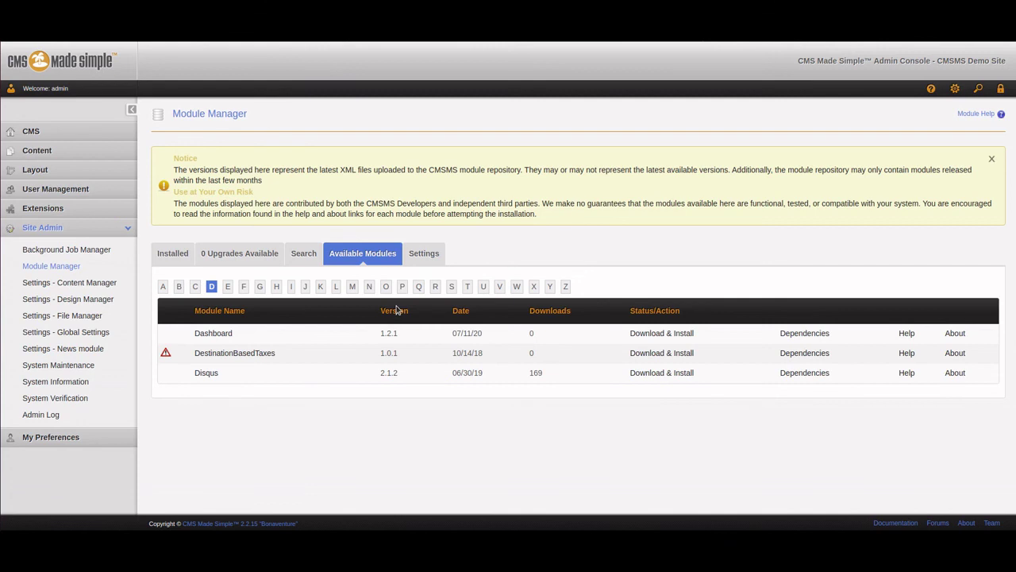
{"action": "left_click", "coordinate": [35, 131]}
{"action": "left_click", "coordinate": [40, 153]}
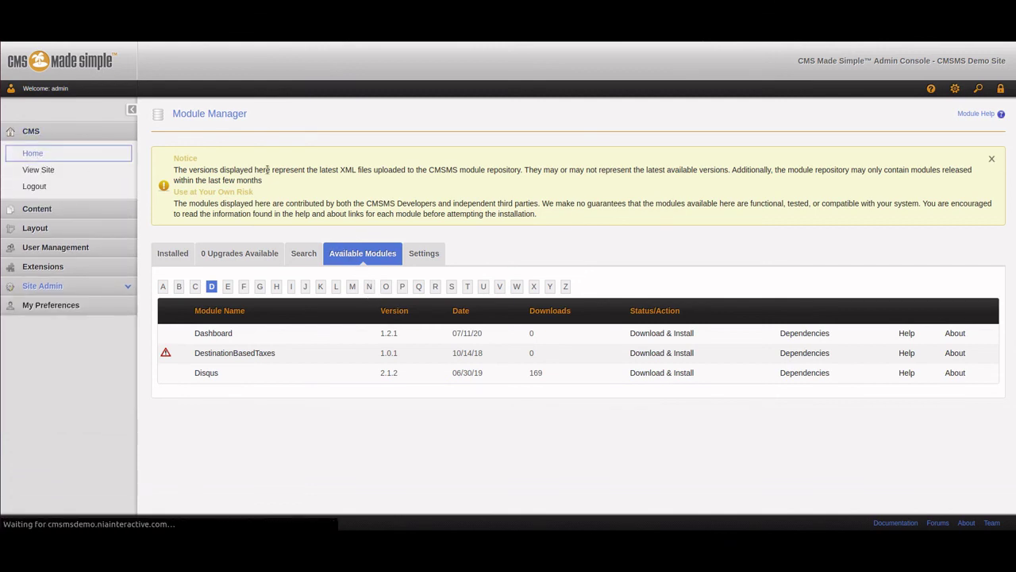